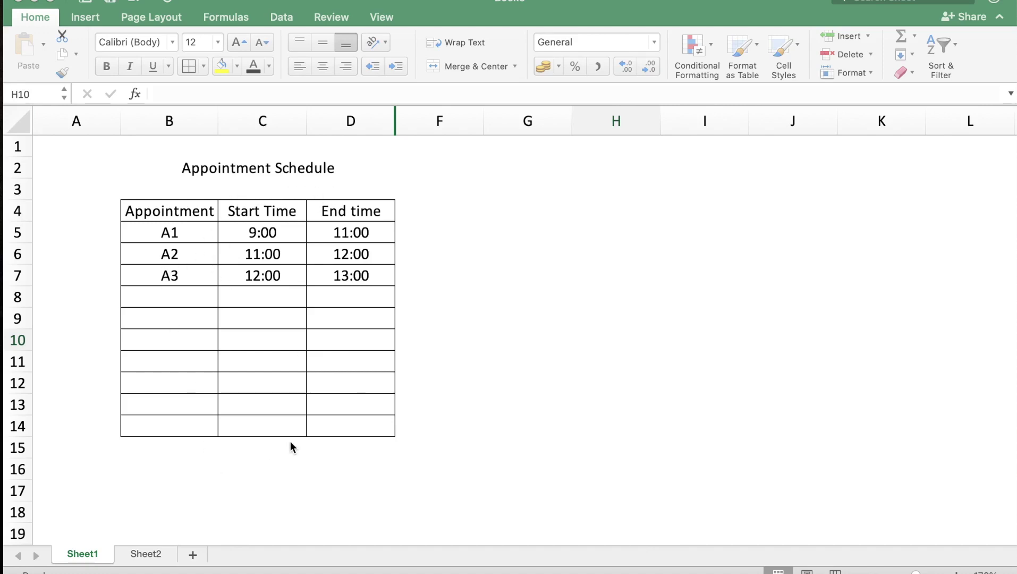
Add appointment A4 in row 8 with start 11:30 and end 13:15.
{"action": "left_click", "coordinate": [178, 300]}
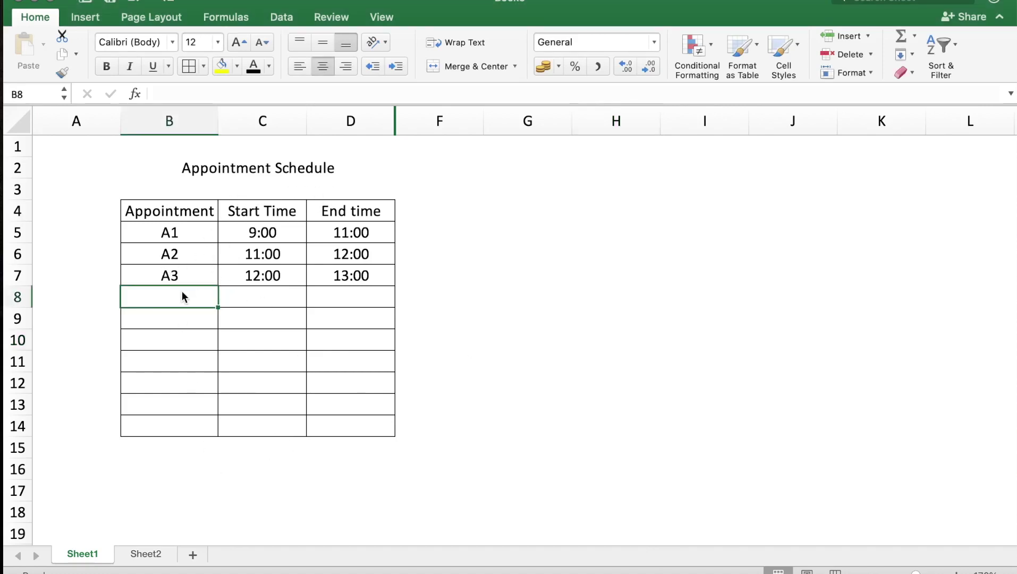
{"action": "type", "text": "A4"}
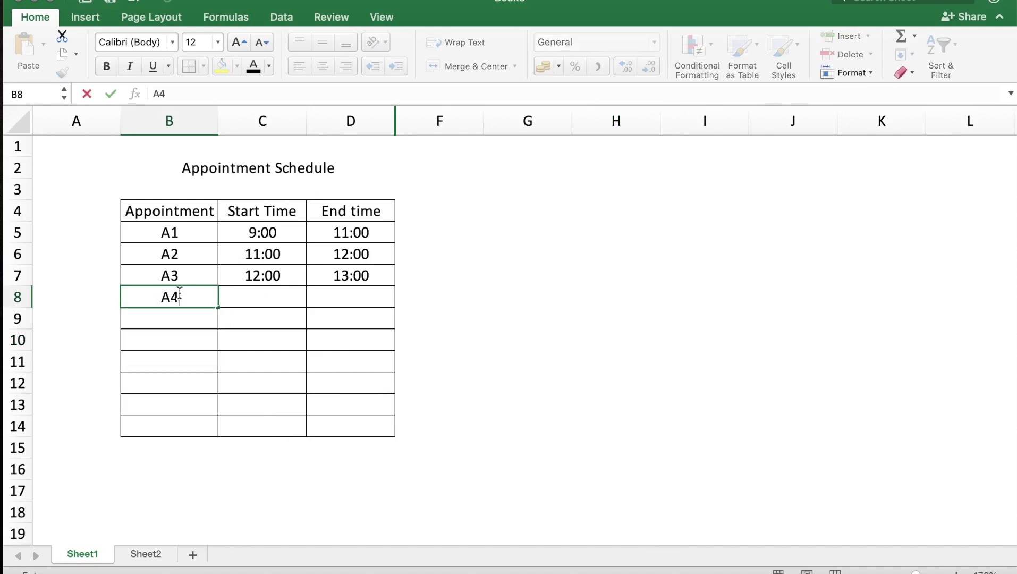
{"action": "key", "text": "Return"}
{"action": "key", "text": "Up"}
{"action": "key", "text": "Right"}
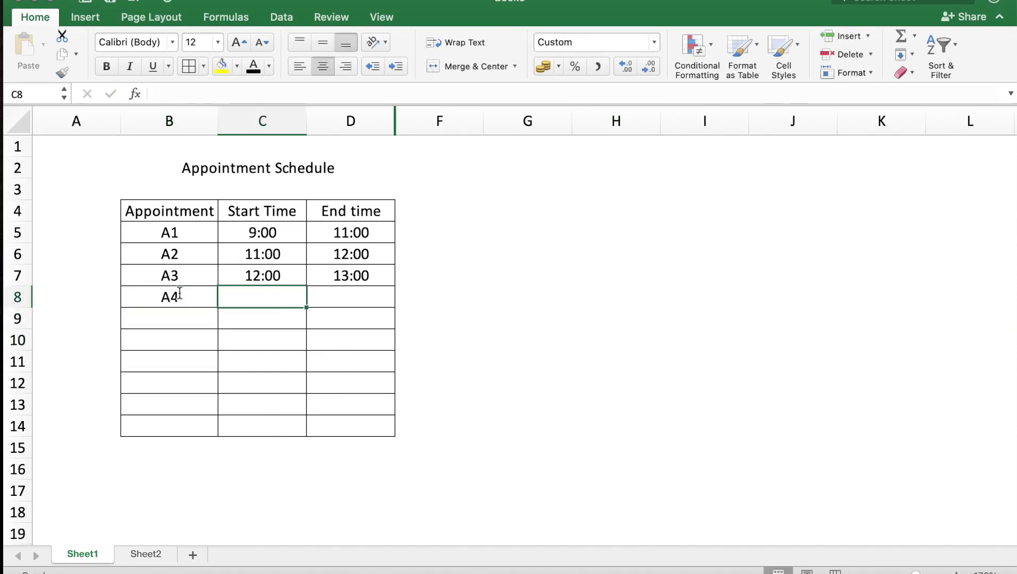
{"action": "type", "text": "11:30"}
{"action": "key", "text": "Return"}
{"action": "key", "text": "Up"}
{"action": "key", "text": "Right"}
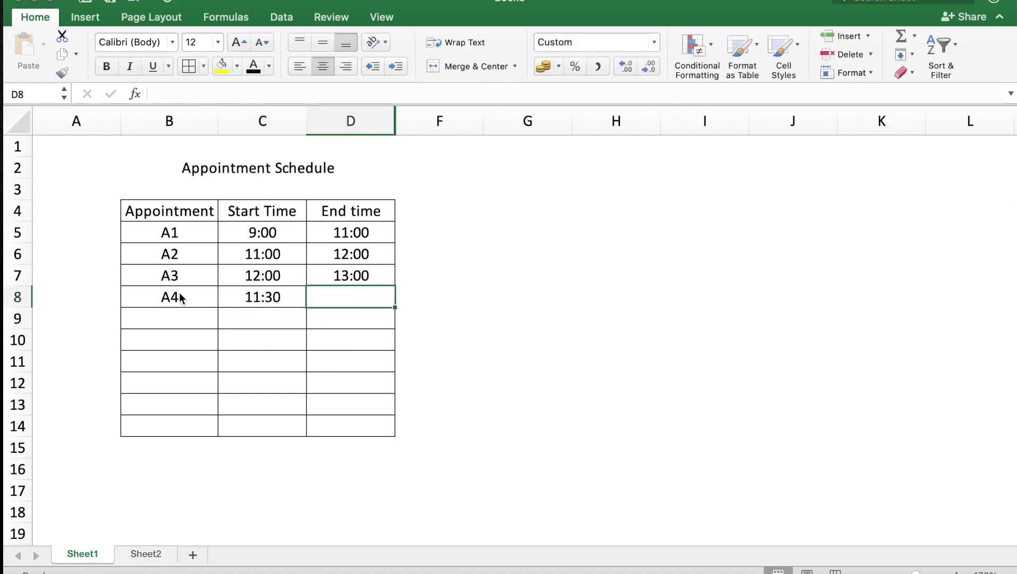
{"action": "type", "text": "13:15"}
{"action": "key", "text": "Return"}
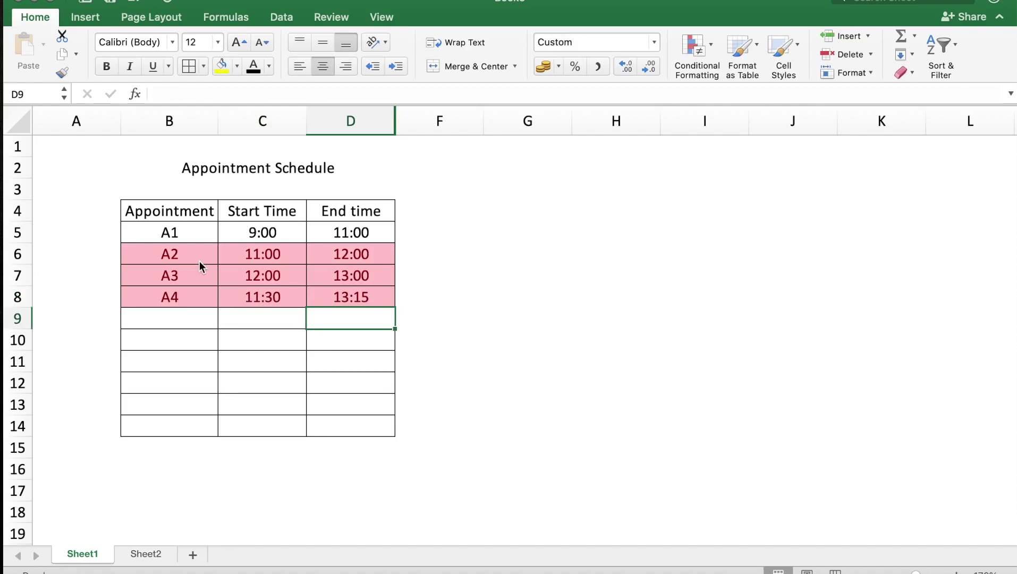
Change A4's start time in C8 from 11:30 to 13:00.
{"action": "left_click", "coordinate": [256, 296]}
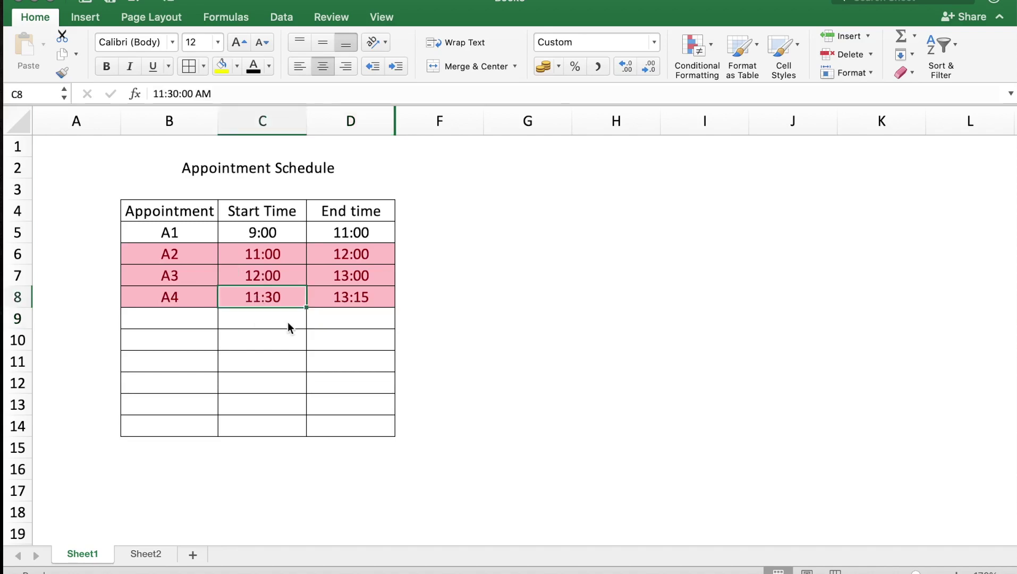
{"action": "key", "text": "F2"}
{"action": "key", "text": "shift+Home"}
{"action": "type", "text": "13:00"}
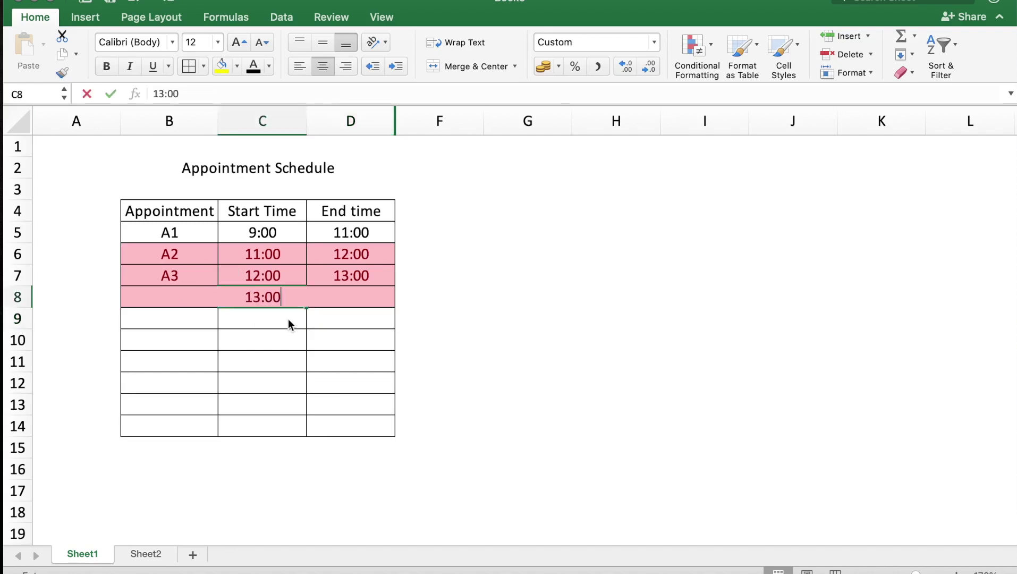
{"action": "key", "text": "Return"}
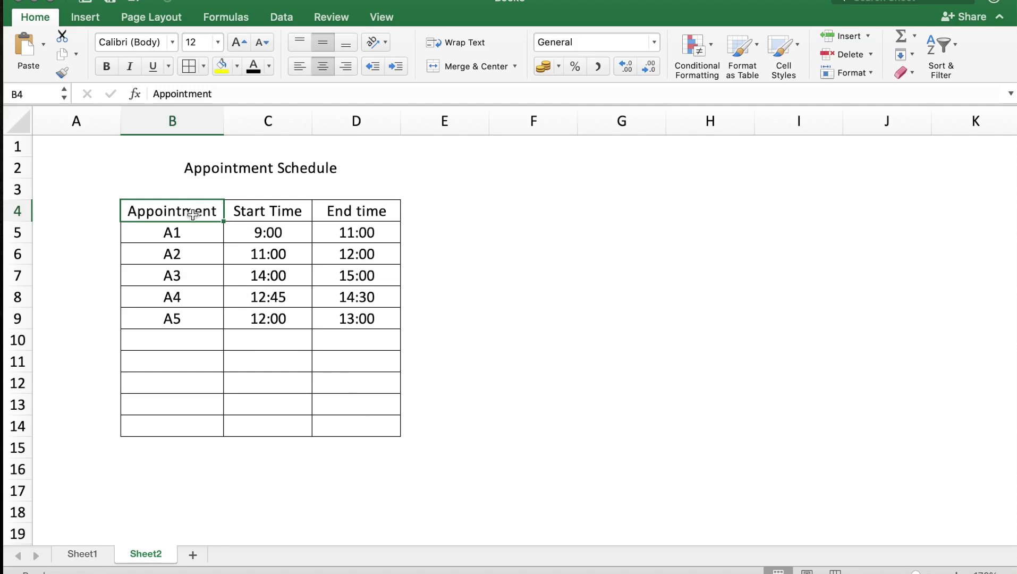
{"action": "left_click_drag", "start_coordinate": [193, 211], "coordinate": [330, 421]}
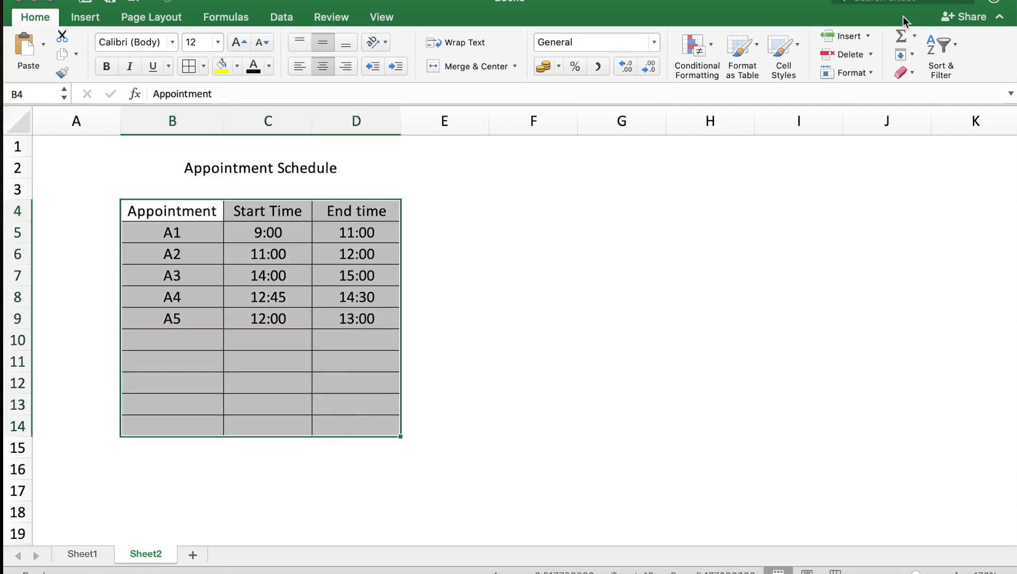
{"action": "left_click", "coordinate": [944, 50]}
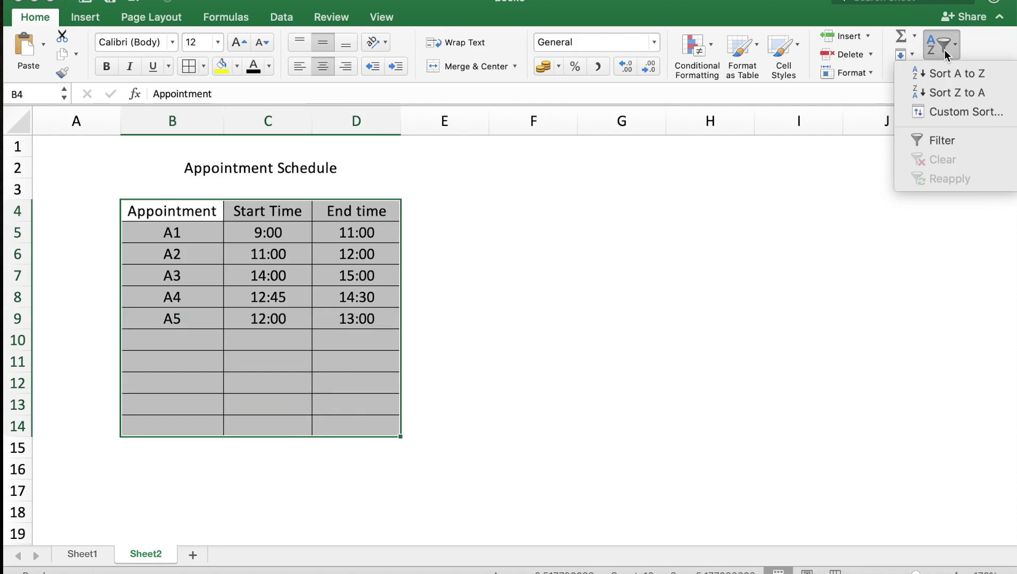
{"action": "left_click", "coordinate": [957, 113]}
{"action": "left_click", "coordinate": [502, 65]}
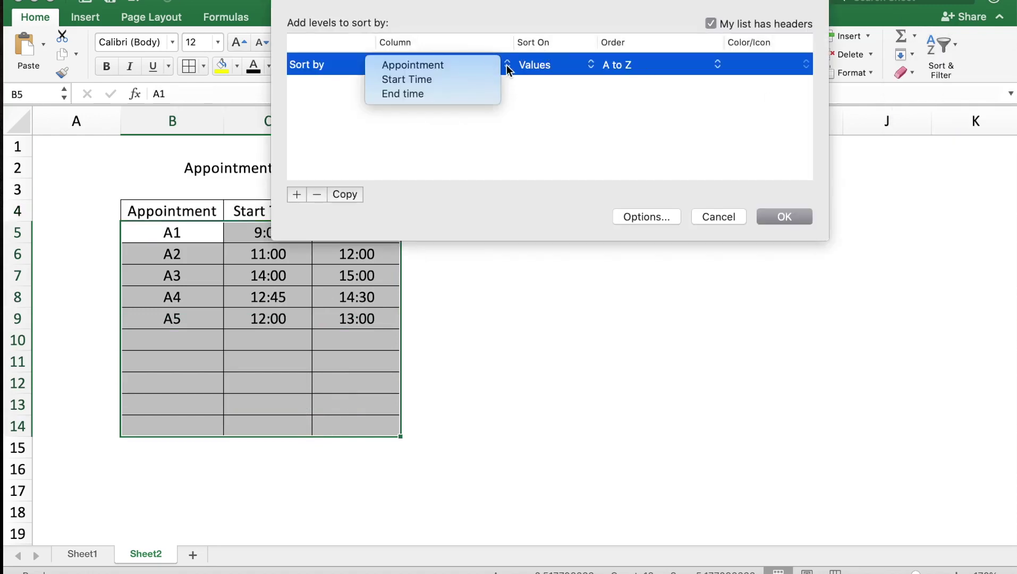
{"action": "left_click", "coordinate": [460, 85]}
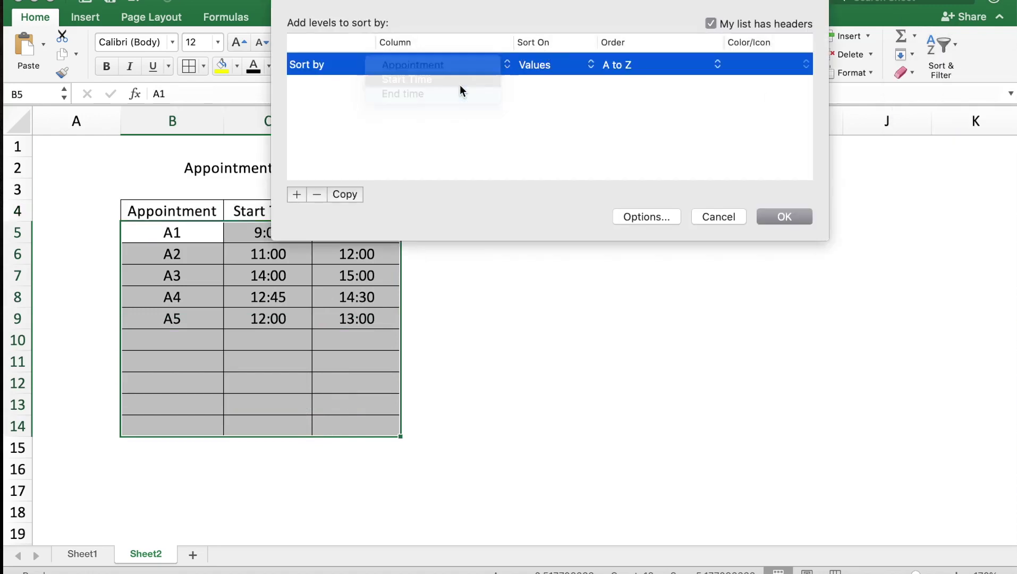
{"action": "left_click", "coordinate": [786, 218]}
{"action": "left_click", "coordinate": [199, 212]}
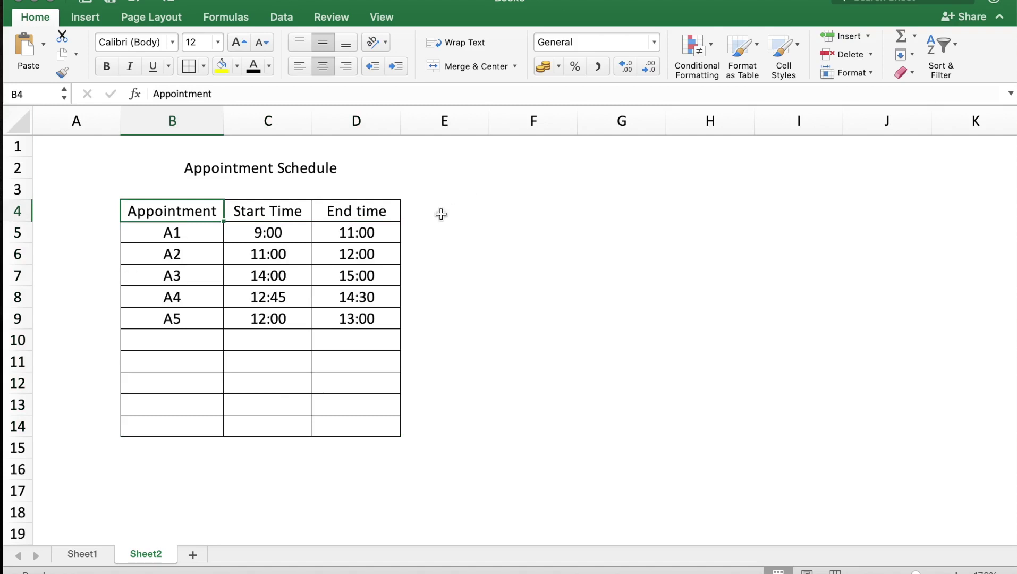
Apply All Borders to E4:E14 and head the column 'Overlap Flag' in E4.
{"action": "left_click_drag", "start_coordinate": [441, 213], "coordinate": [424, 425]}
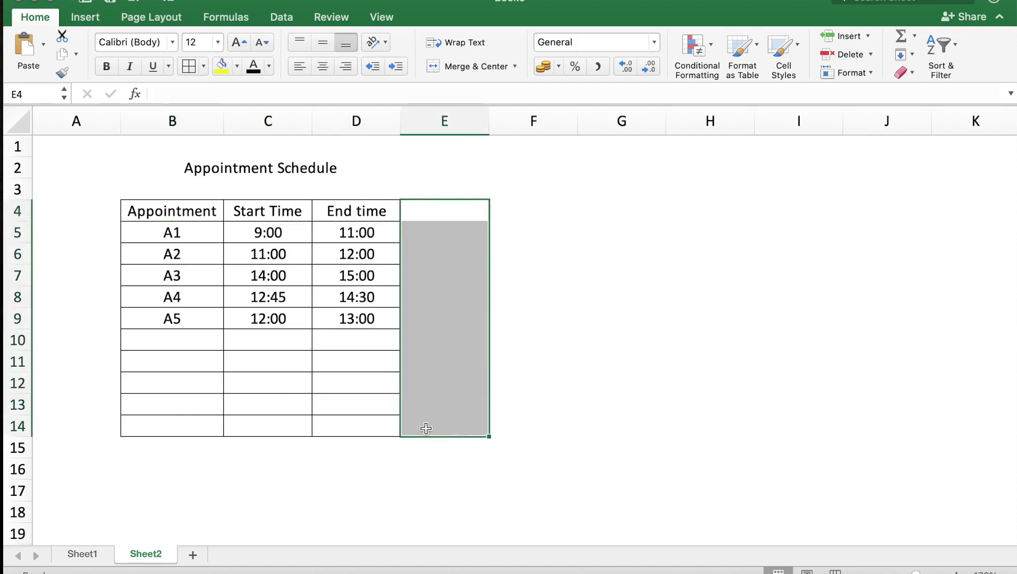
{"action": "left_click", "coordinate": [189, 66]}
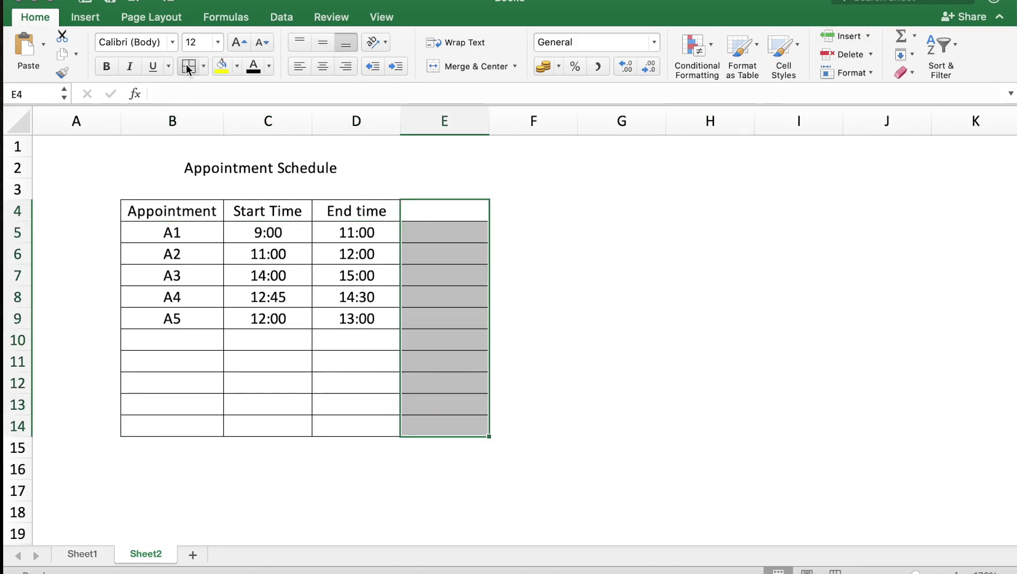
{"action": "left_click", "coordinate": [435, 214]}
{"action": "type", "text": "O"}
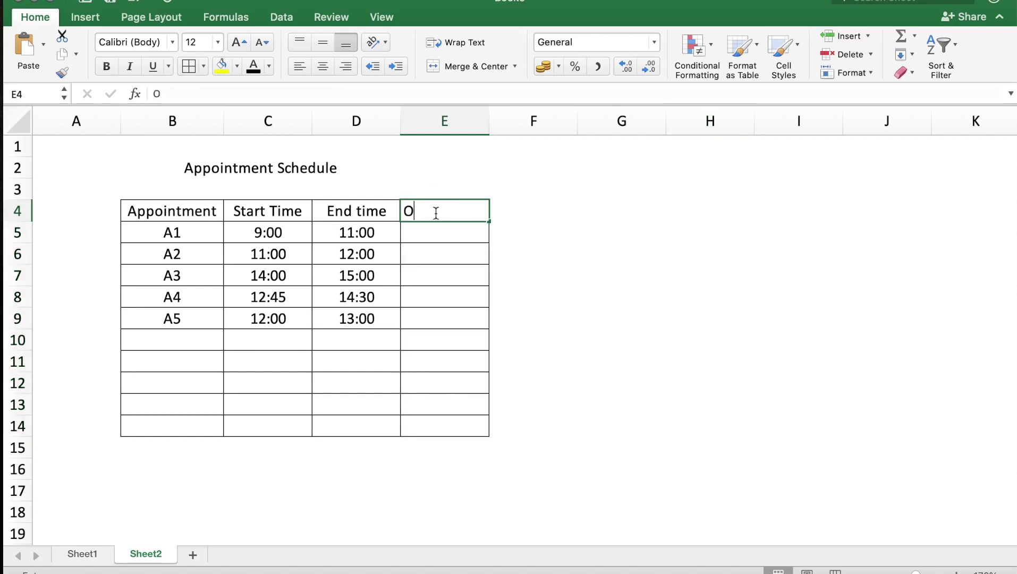
{"action": "type", "text": "verlap Flag"}
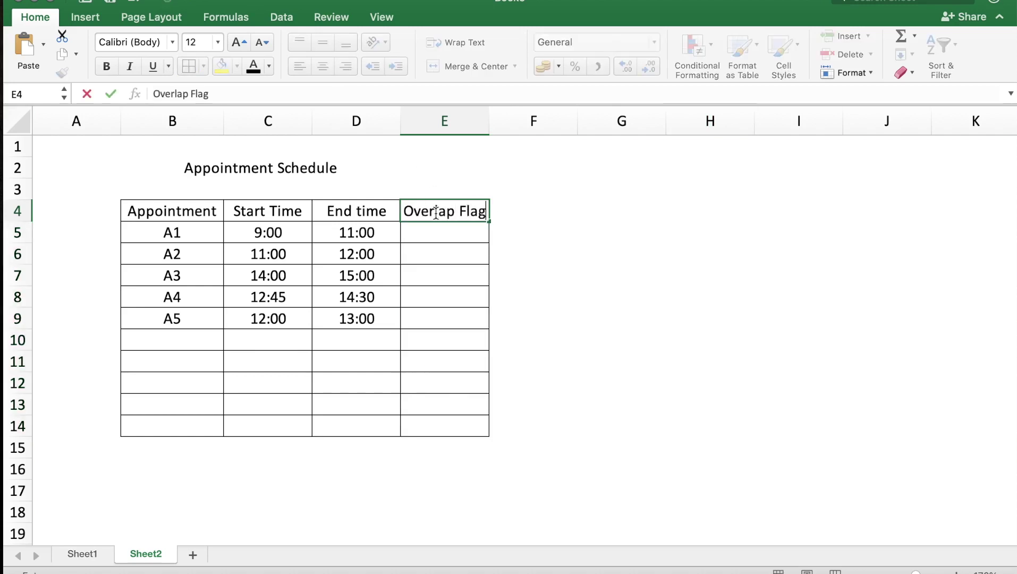
{"action": "key", "text": "Return"}
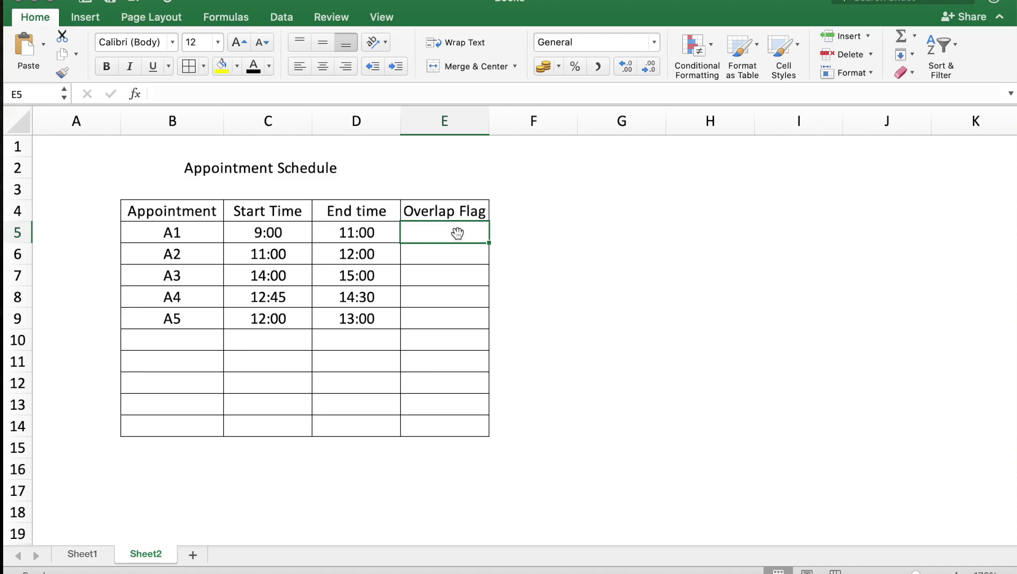
Begin the E5 formula as =SUMPRODUCT((C5<$D$5:$D$14 with the end-time range made absolute.
{"action": "type", "text": "=S"}
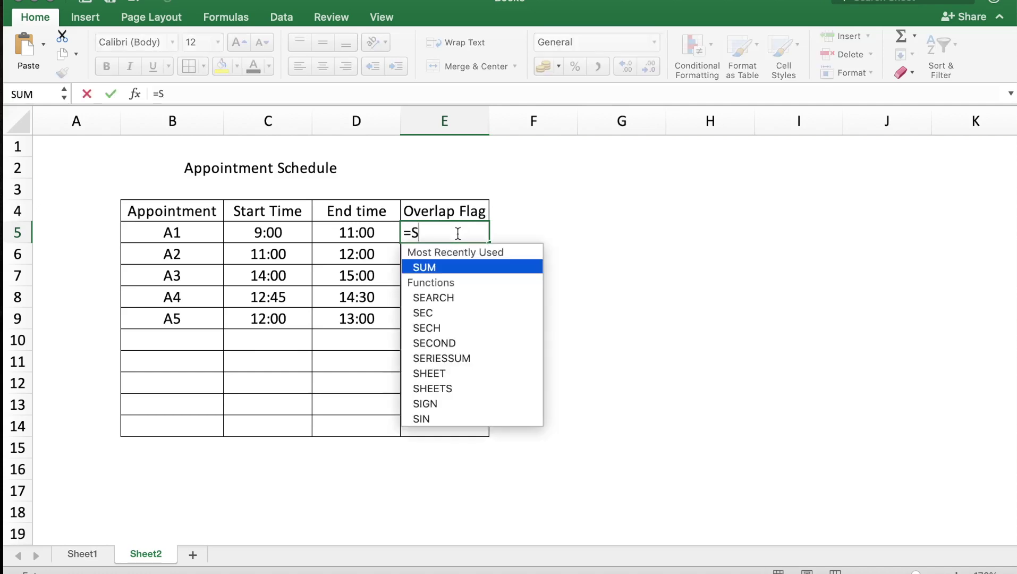
{"action": "type", "text": "umproduct("}
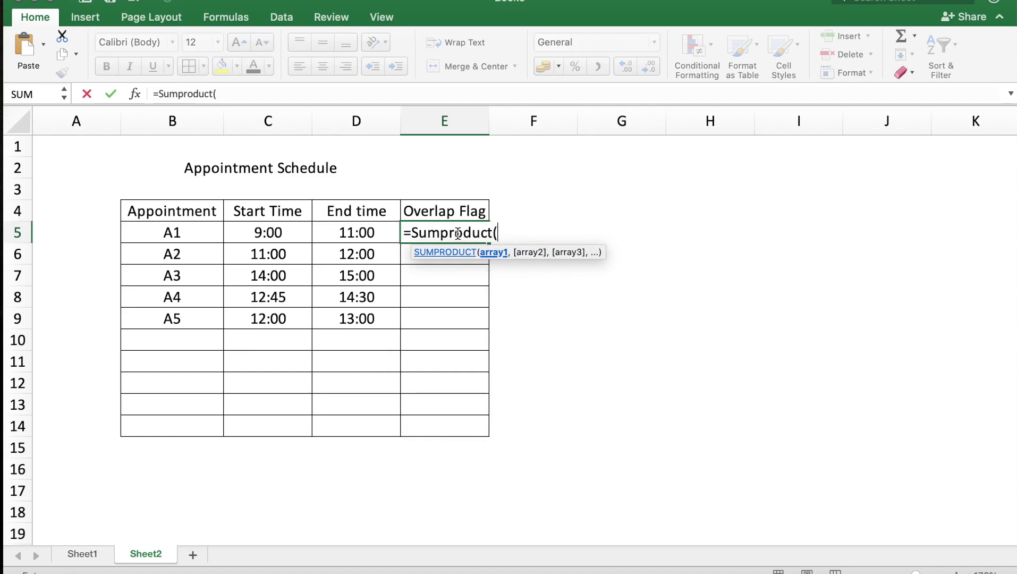
{"action": "type", "text": "("}
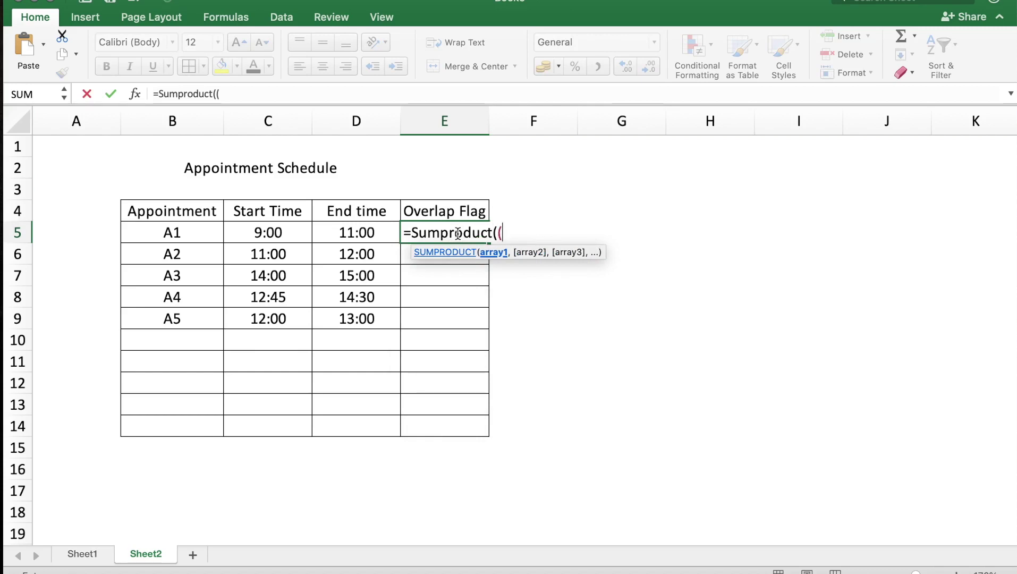
{"action": "left_click", "coordinate": [288, 235]}
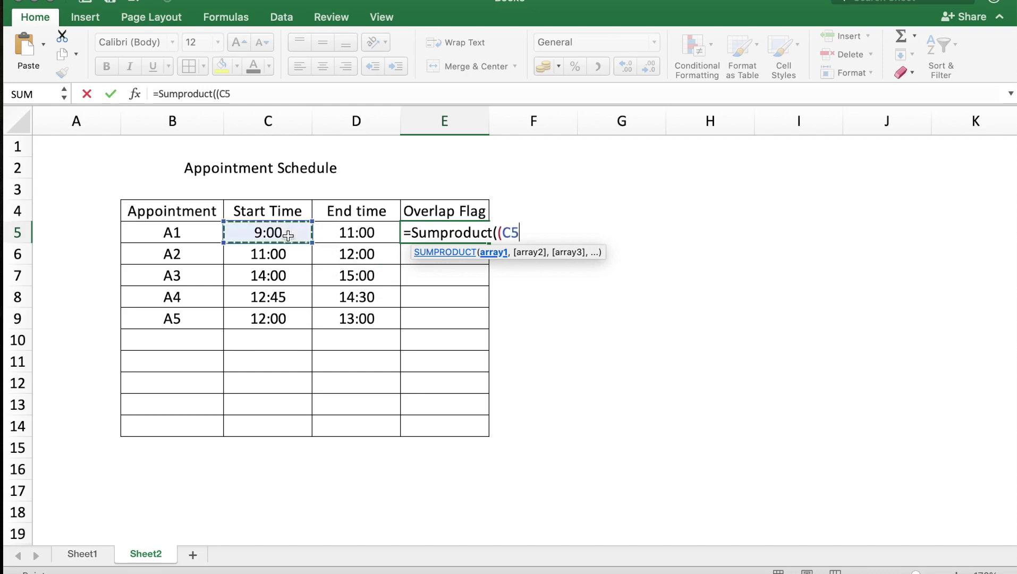
{"action": "type", "text": "<"}
{"action": "left_click", "coordinate": [361, 232]}
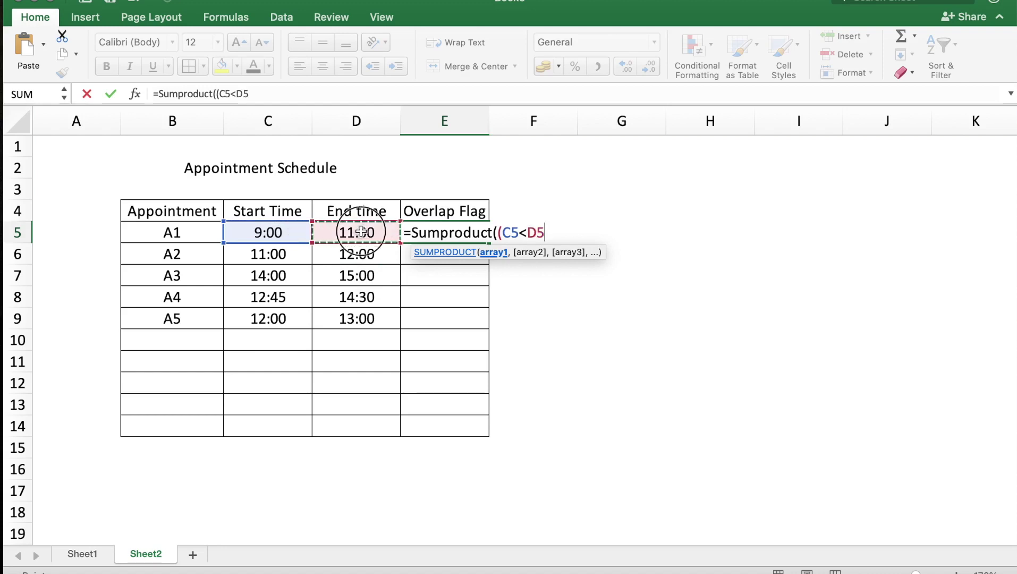
{"action": "left_click_drag", "start_coordinate": [361, 232], "coordinate": [346, 434]}
{"action": "left_click", "coordinate": [237, 94]}
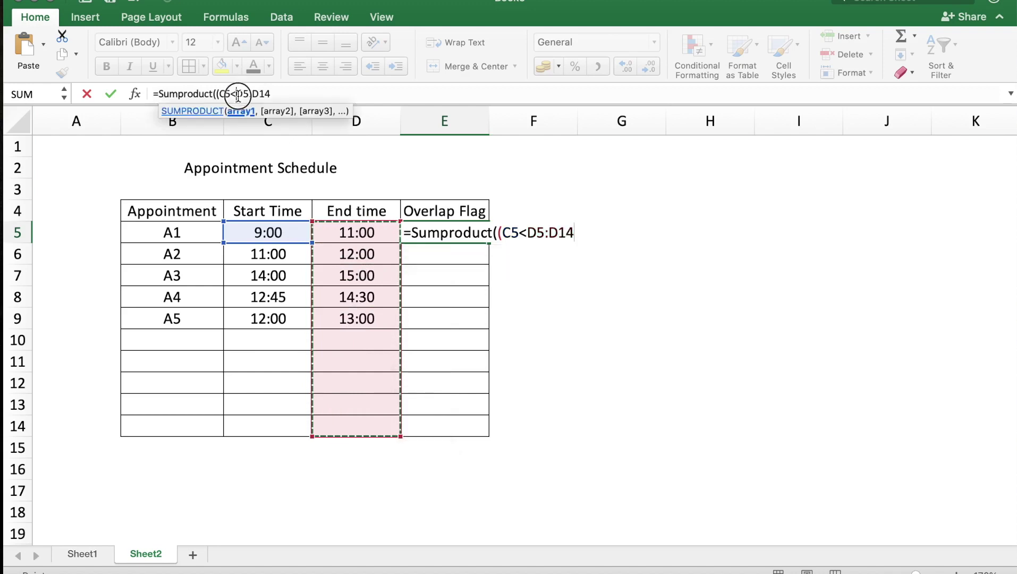
{"action": "left_click_drag", "start_coordinate": [238, 95], "coordinate": [274, 95]}
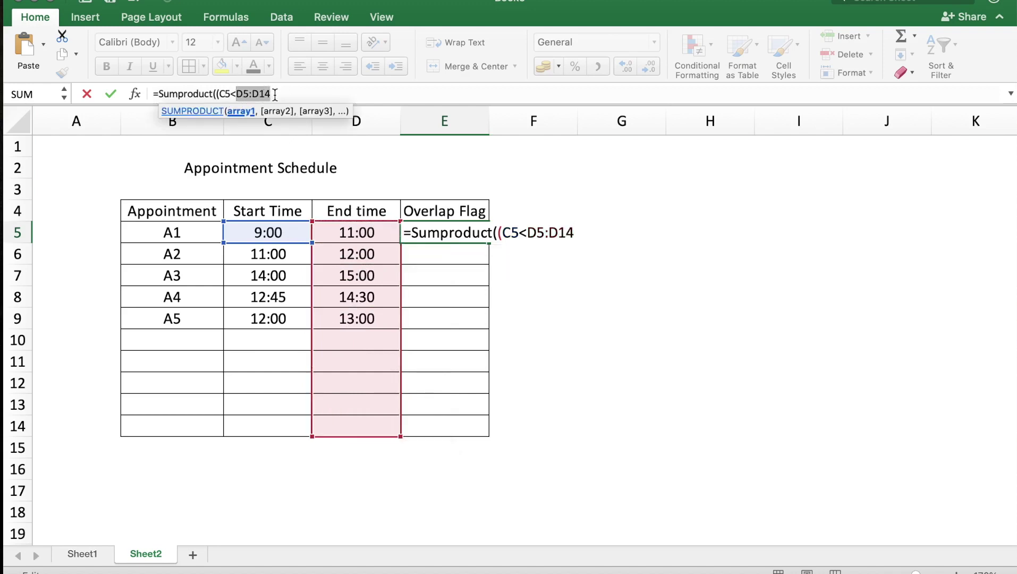
{"action": "key", "text": "F4"}
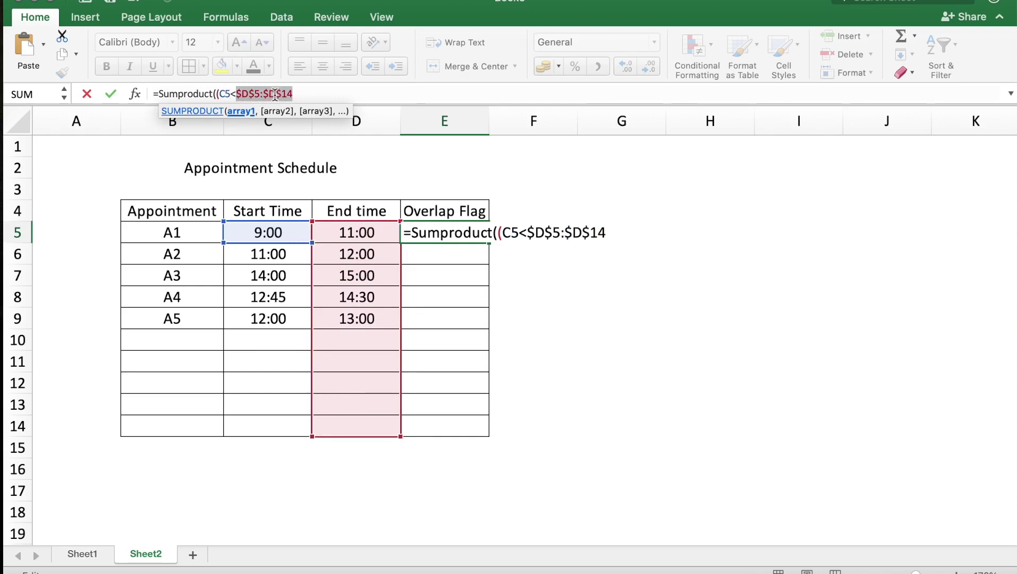
Add the *(D5>$C$5:$C$14)) comparison to finish and commit the formula.
{"action": "left_click", "coordinate": [313, 94]}
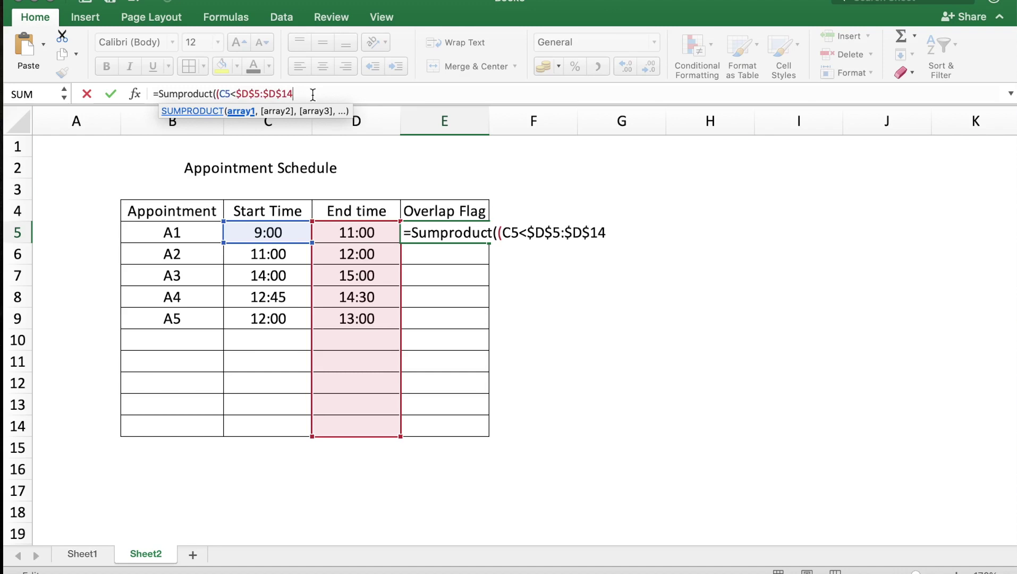
{"action": "type", "text": ")*("}
{"action": "left_click", "coordinate": [341, 233]}
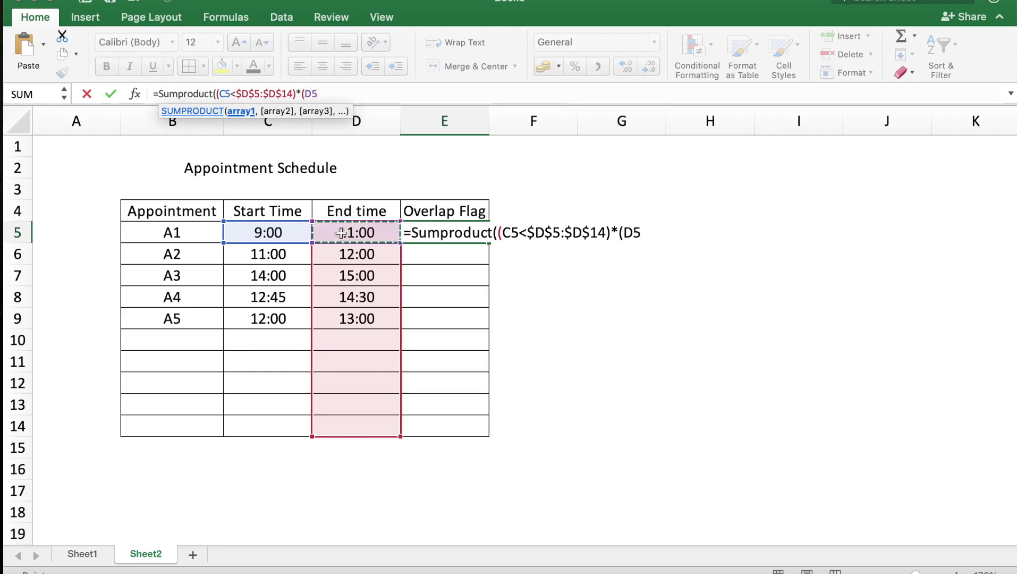
{"action": "type", "text": ">"}
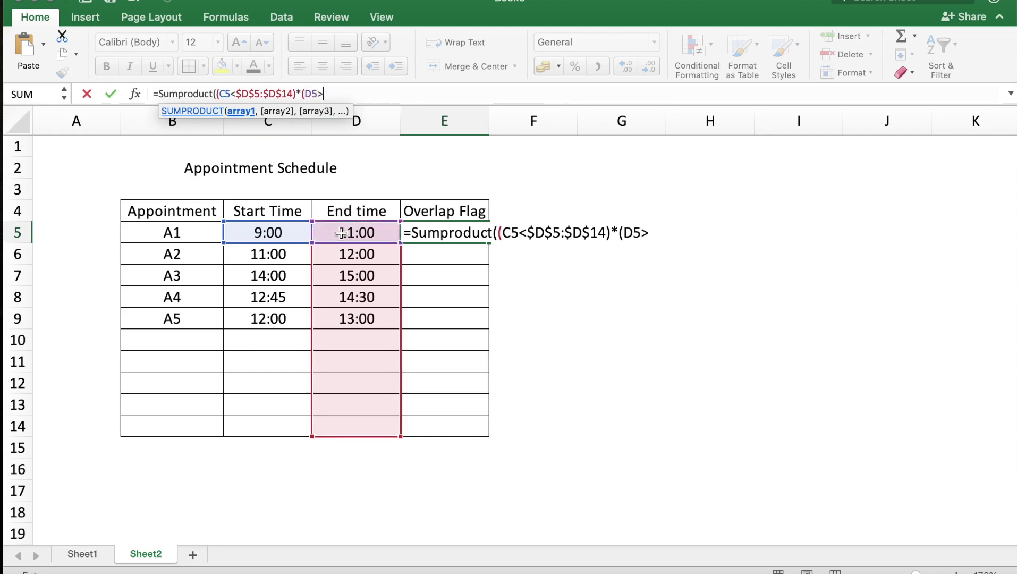
{"action": "left_click", "coordinate": [281, 231]}
{"action": "left_click_drag", "start_coordinate": [281, 231], "coordinate": [255, 426]}
{"action": "left_click_drag", "start_coordinate": [358, 97], "coordinate": [325, 98]}
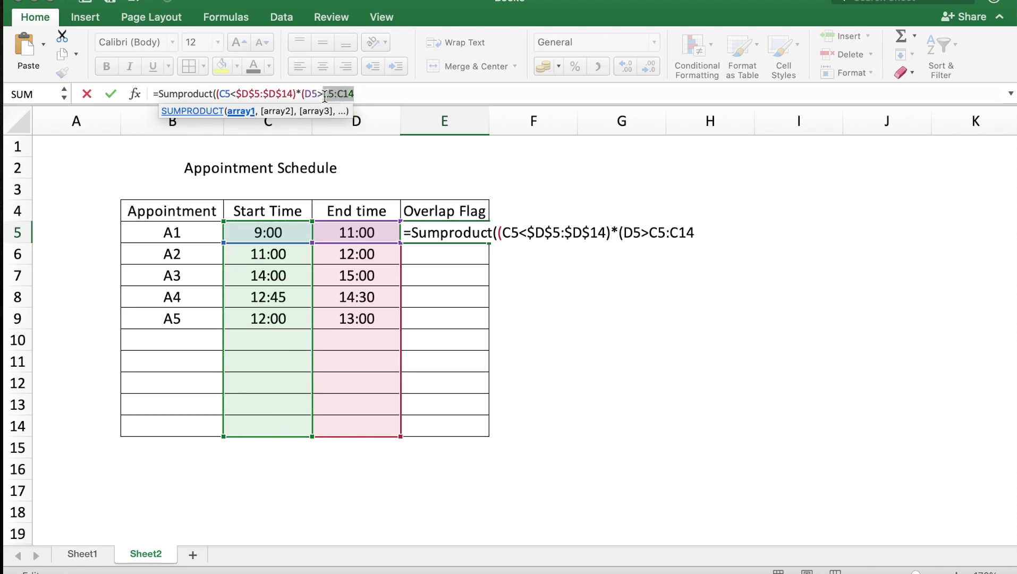
{"action": "key", "text": "F4"}
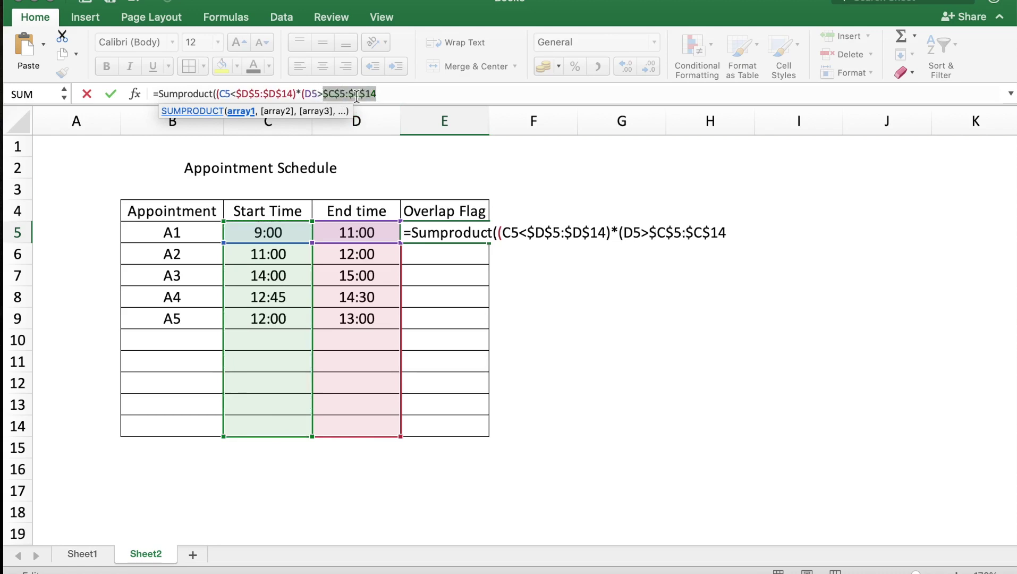
{"action": "left_click", "coordinate": [384, 95]}
{"action": "type", "text": "))"}
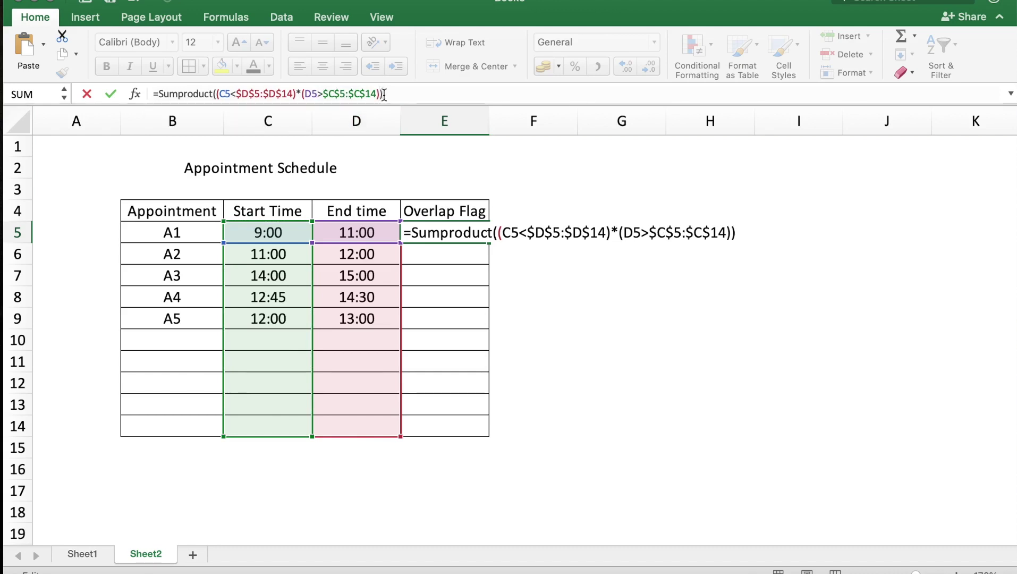
{"action": "key", "text": "Return"}
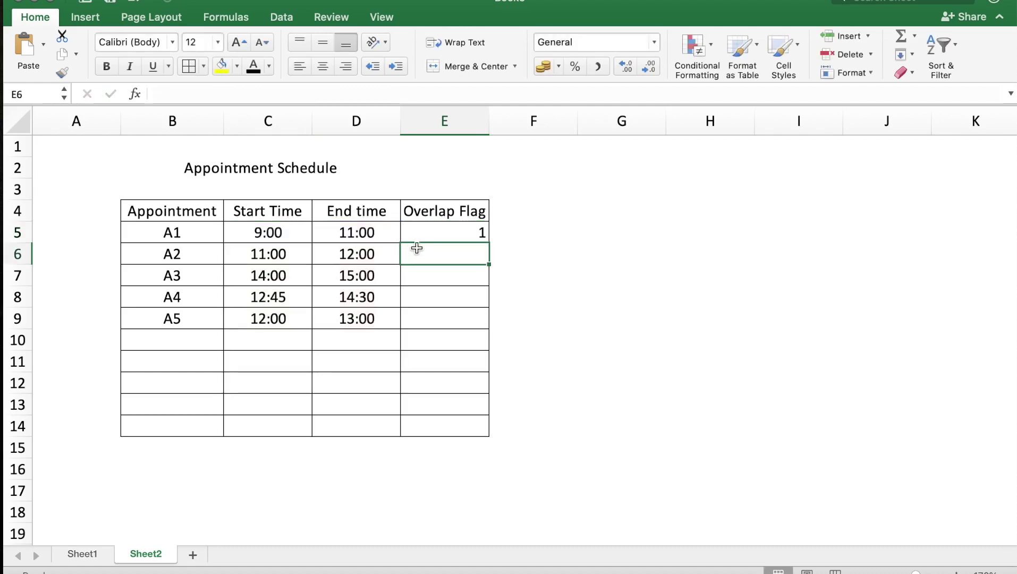
Fill the E5 overlap formula down to E14.
{"action": "key", "text": "Up"}
{"action": "left_click_drag", "start_coordinate": [489, 243], "coordinate": [459, 424]}
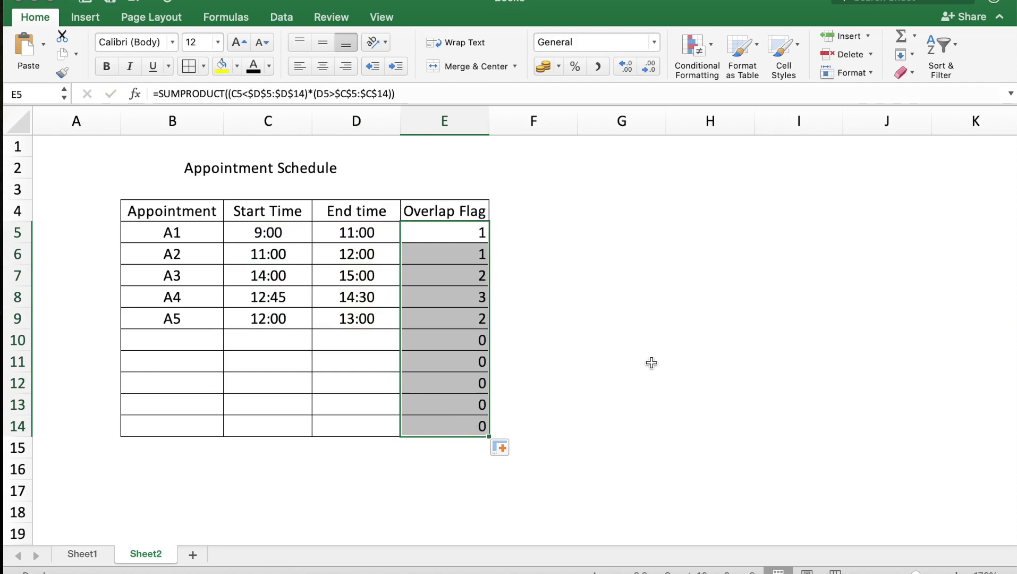
{"action": "left_click", "coordinate": [436, 238]}
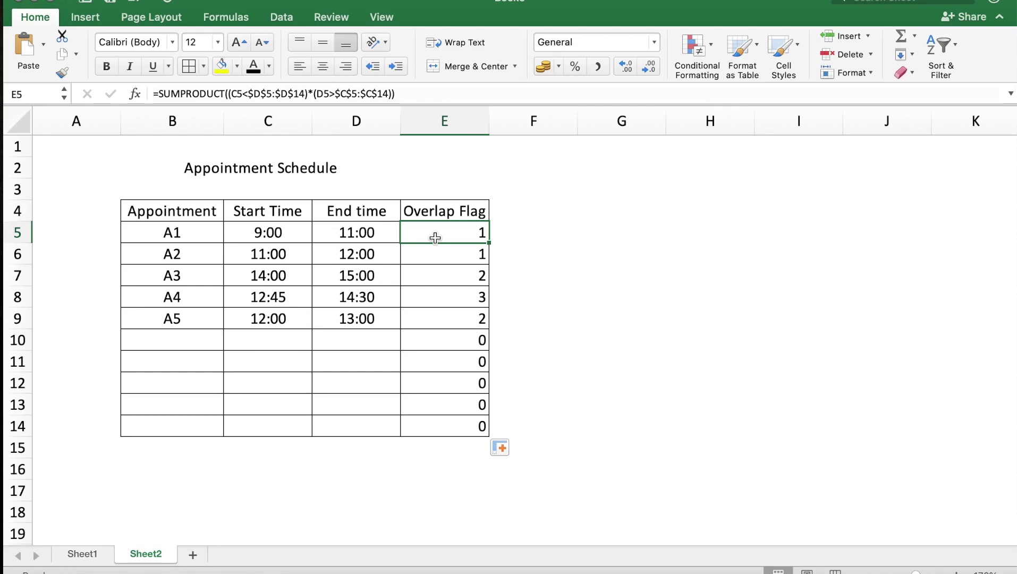
Check the copied formulas in E6 through E8, an empty row, and A3's row.
{"action": "key", "text": "Down"}
{"action": "key", "text": "Down"}
{"action": "key", "text": "Up"}
{"action": "key", "text": "Down"}
{"action": "key", "text": "Down"}
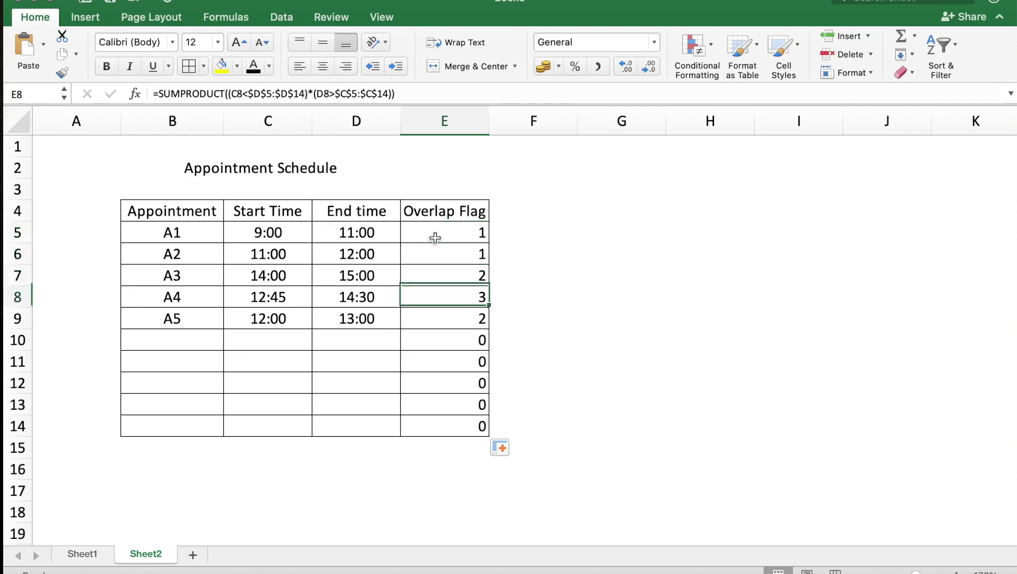
{"action": "key", "text": "Down"}
{"action": "key", "text": "Down"}
{"action": "key", "text": "Up"}
{"action": "key", "text": "Up"}
{"action": "key", "text": "Up"}
{"action": "key", "text": "Up"}
{"action": "key", "text": "Up"}
{"action": "key", "text": "Up"}
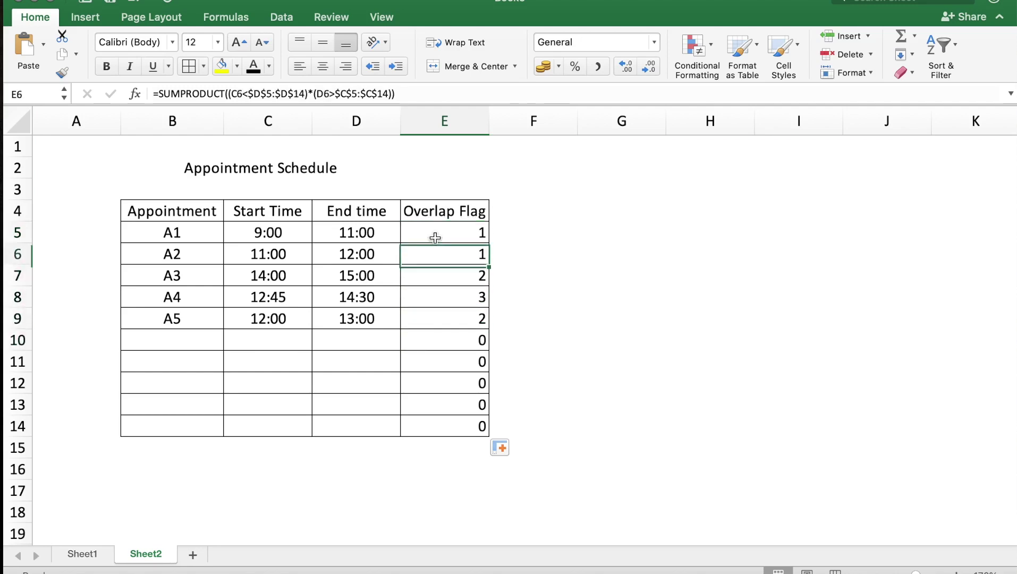
{"action": "key", "text": "Down"}
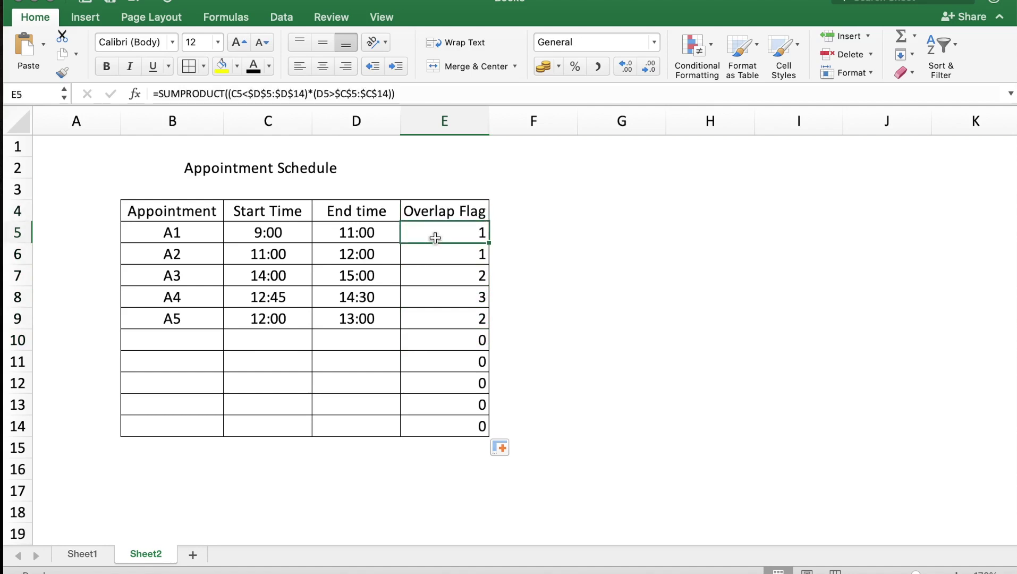
{"action": "left_click", "coordinate": [455, 273]}
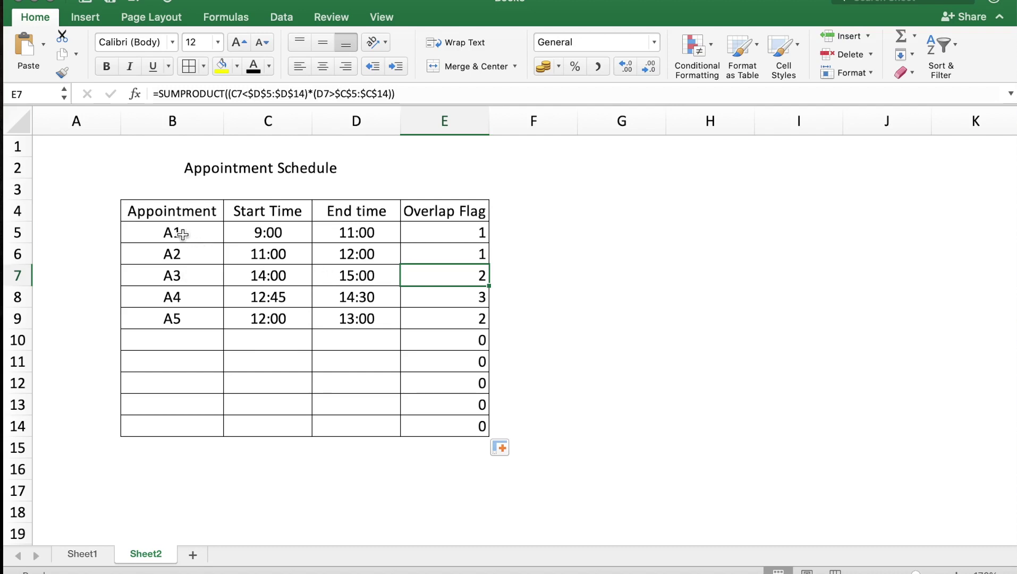
Select B5:E14 and start a new Classic formula-based conditional formatting rule.
{"action": "left_click_drag", "start_coordinate": [182, 234], "coordinate": [432, 424]}
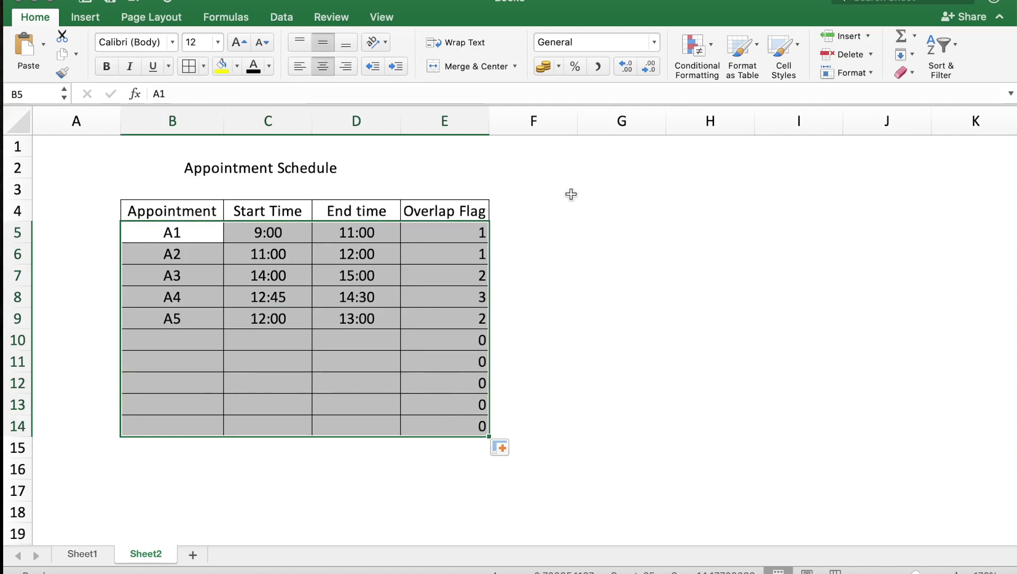
{"action": "left_click", "coordinate": [706, 50]}
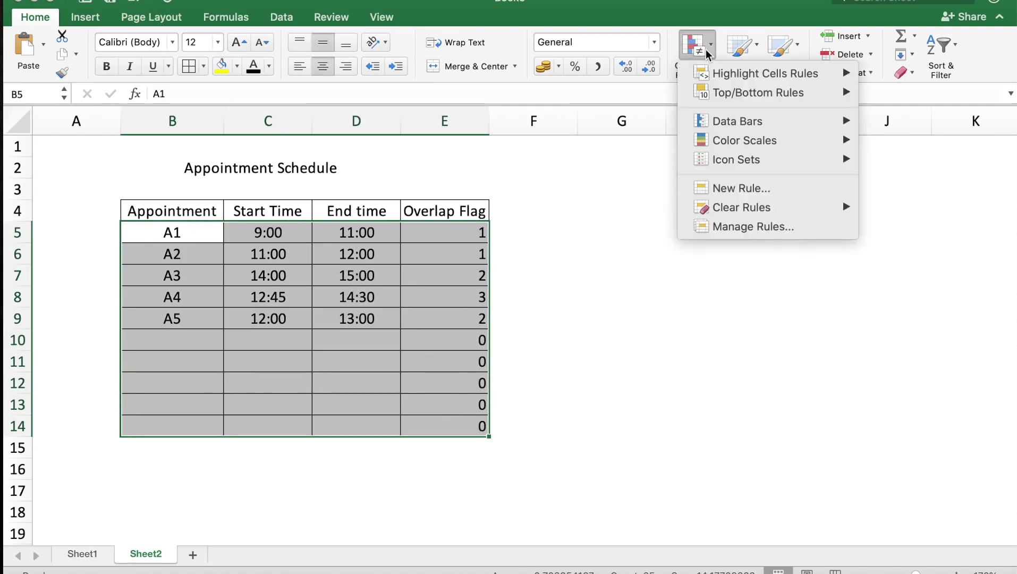
{"action": "left_click", "coordinate": [744, 186]}
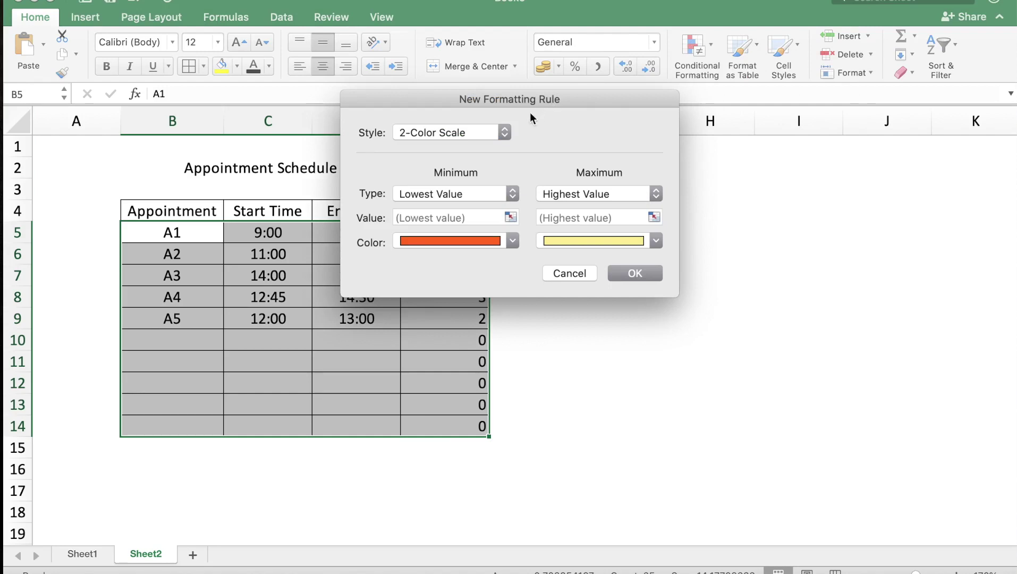
{"action": "left_click", "coordinate": [505, 134]}
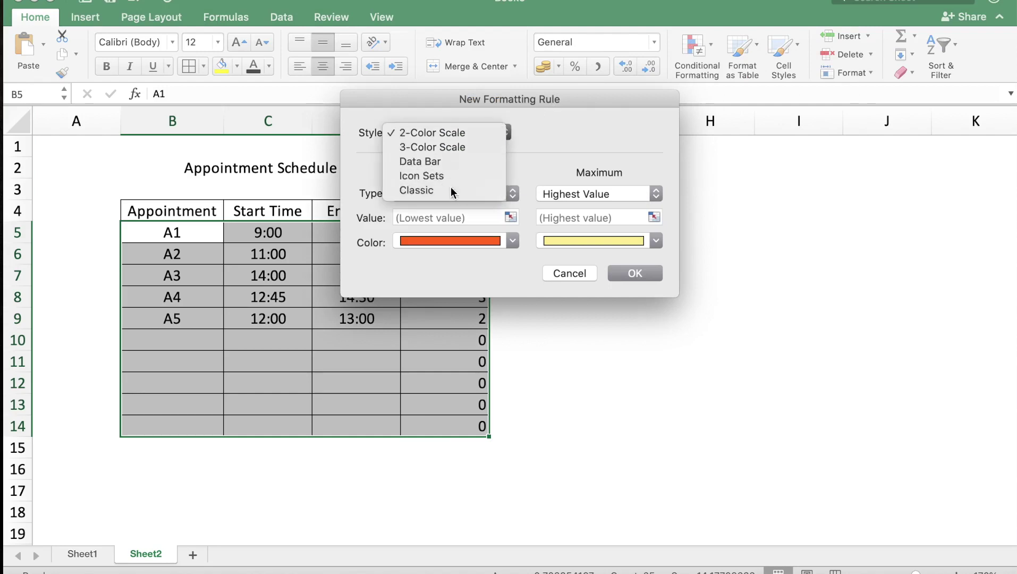
{"action": "left_click", "coordinate": [450, 187]}
{"action": "left_click", "coordinate": [659, 174]}
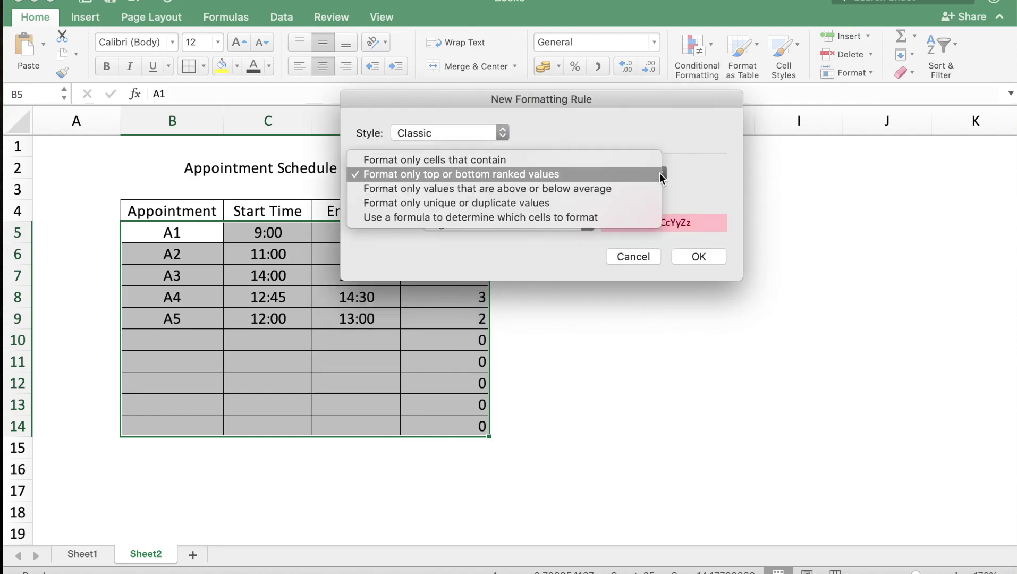
{"action": "left_click", "coordinate": [540, 217]}
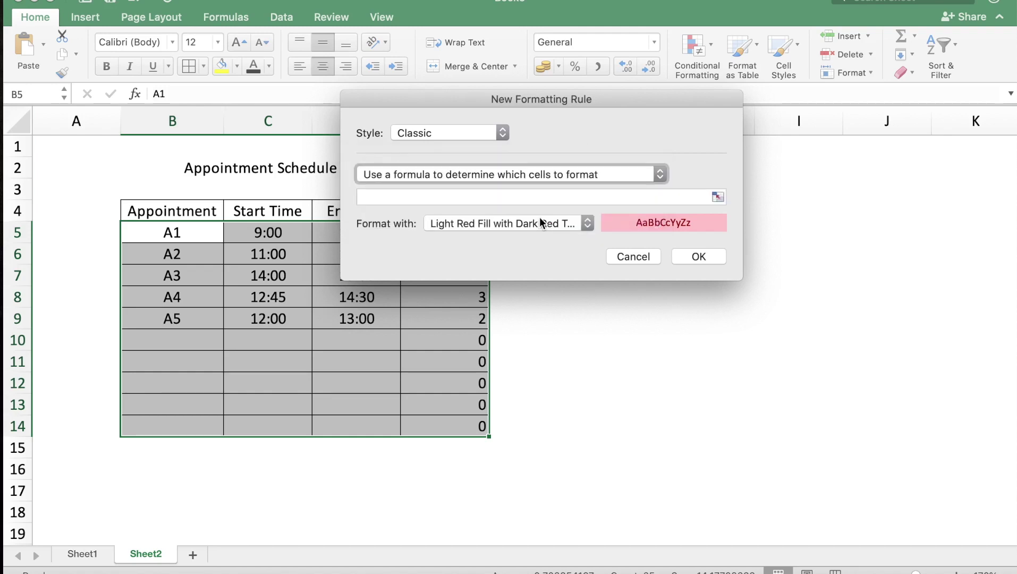
Enter the rule formula =$E5>1 with Light Red Fill and apply it.
{"action": "left_click", "coordinate": [455, 195]}
{"action": "type", "text": "="}
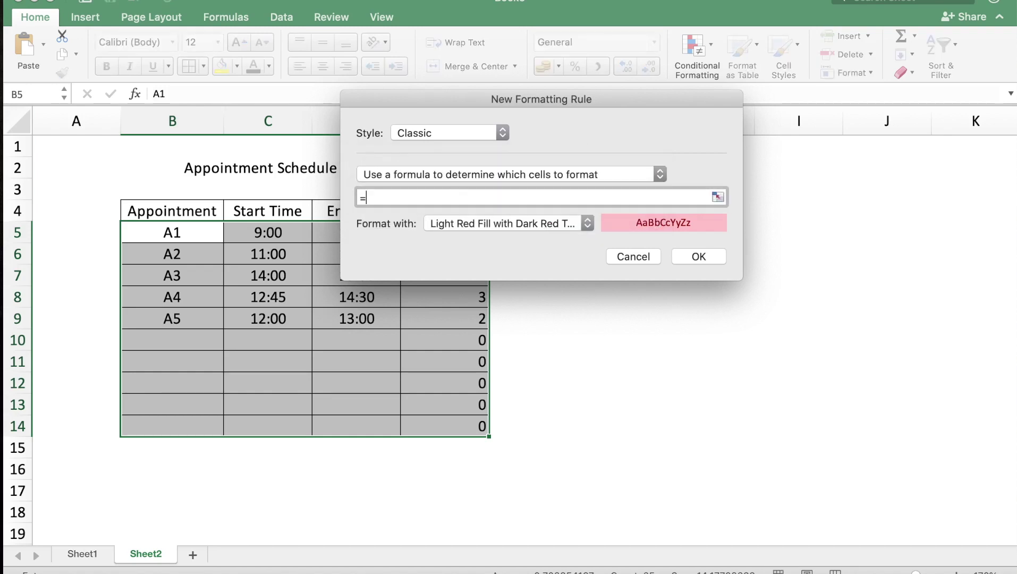
{"action": "left_click_drag", "start_coordinate": [377, 104], "coordinate": [561, 122]}
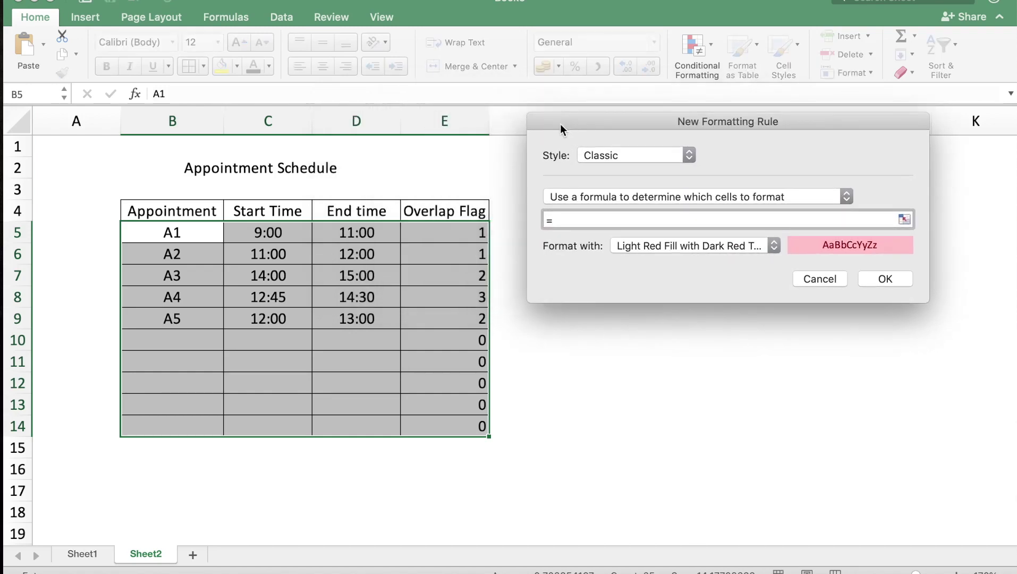
{"action": "left_click", "coordinate": [434, 238]}
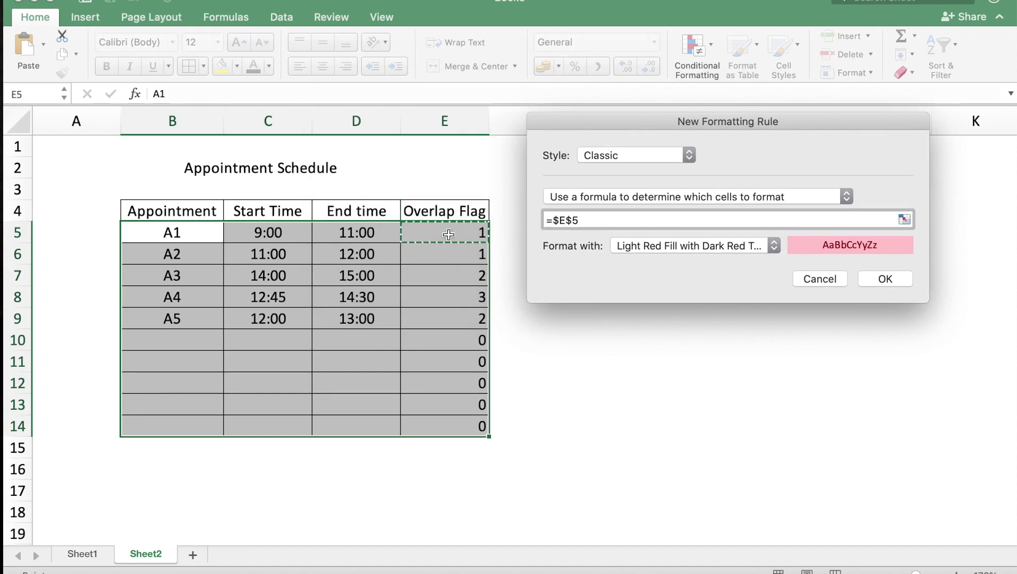
{"action": "type", "text": ">1"}
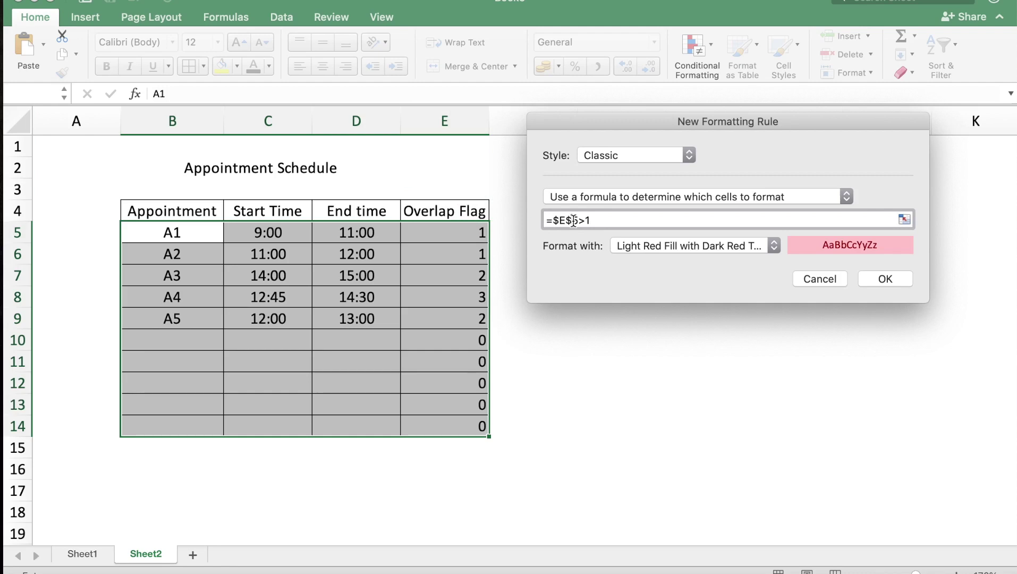
{"action": "left_click", "coordinate": [573, 220]}
{"action": "key", "text": "BackSpace"}
{"action": "left_click", "coordinate": [883, 278]}
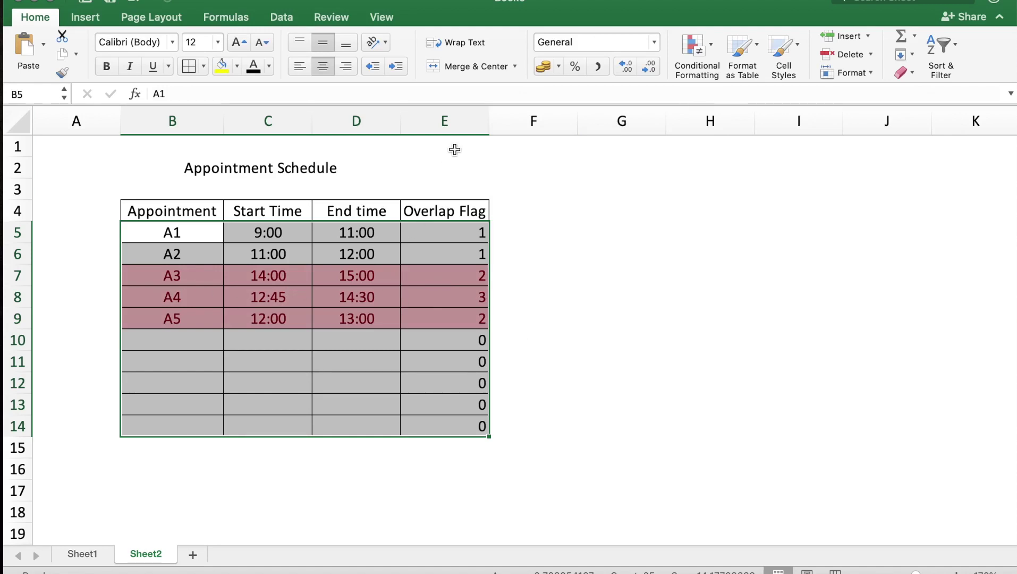
Hide column E, the Overlap Flag column.
{"action": "left_click", "coordinate": [454, 122]}
{"action": "right_click", "coordinate": [456, 124]}
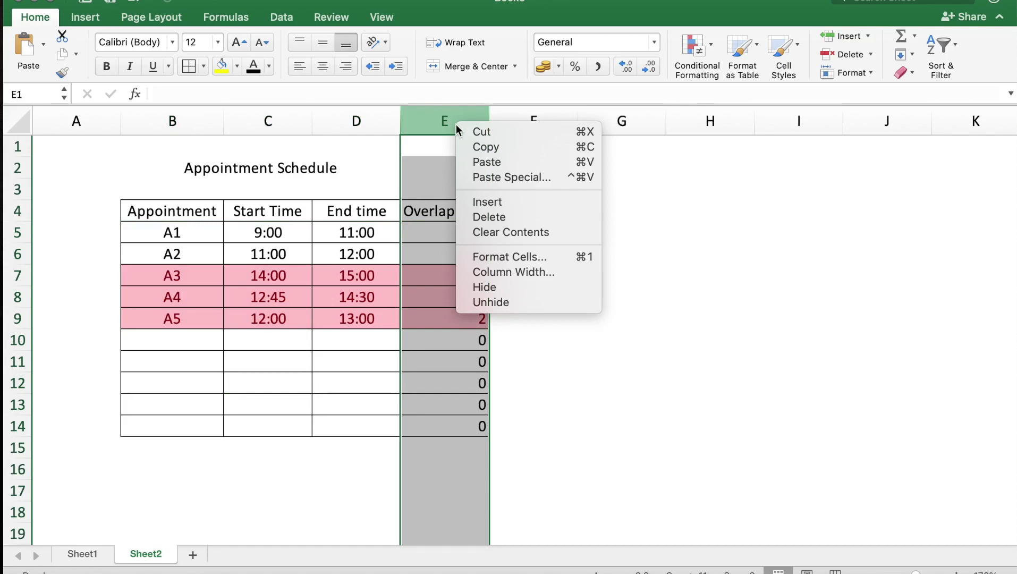
{"action": "left_click", "coordinate": [508, 285]}
{"action": "left_click", "coordinate": [659, 344]}
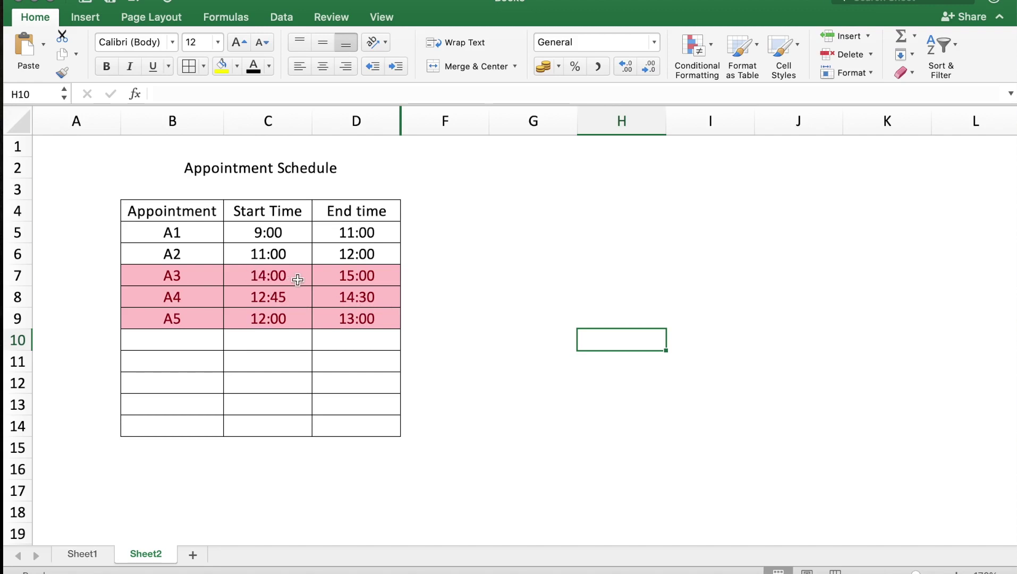
Change A4's end time in D8 to 14:00 and A5's end time in D9 to 12:45.
{"action": "left_click", "coordinate": [366, 303]}
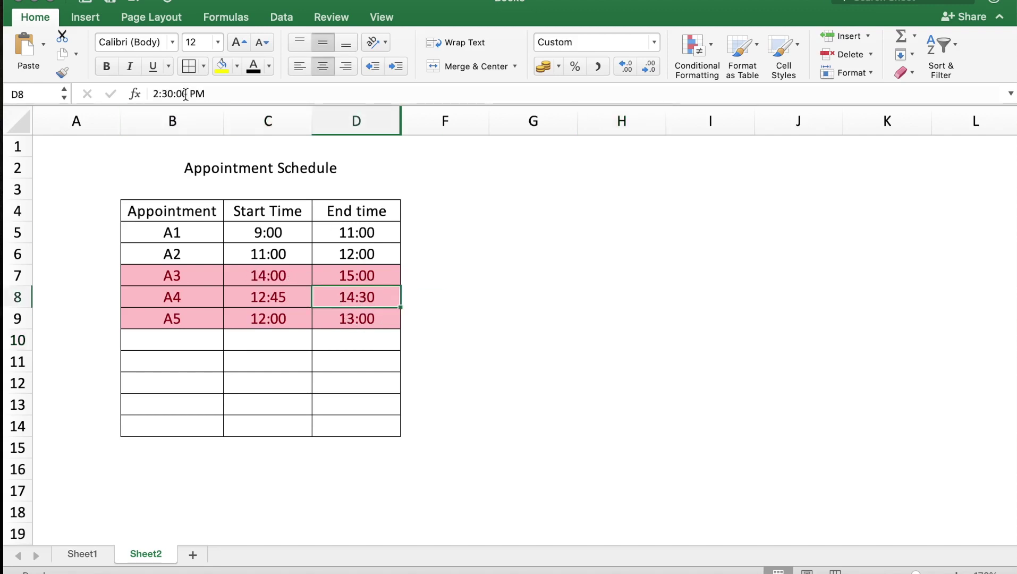
{"action": "type", "text": "14:00"}
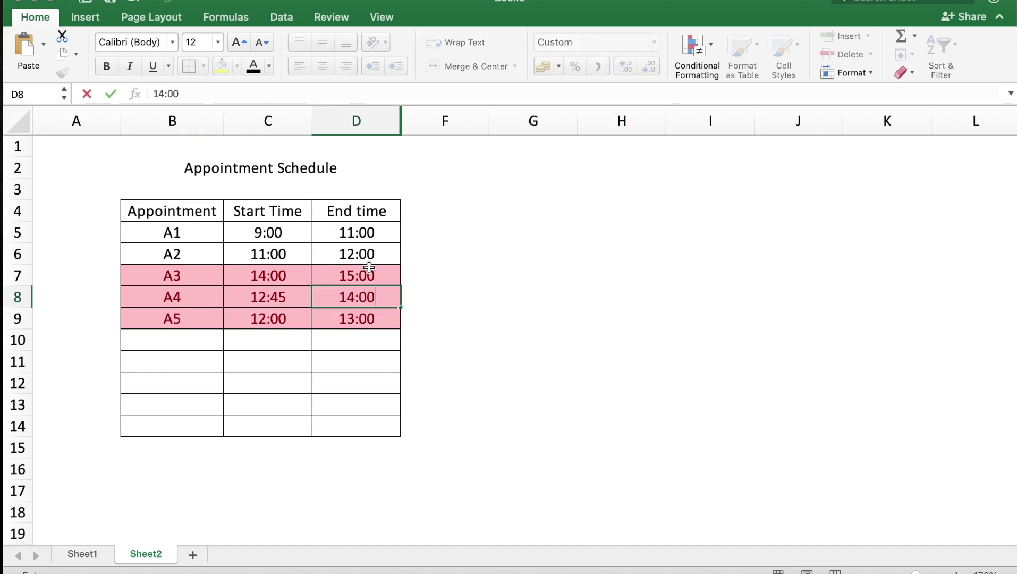
{"action": "key", "text": "Return"}
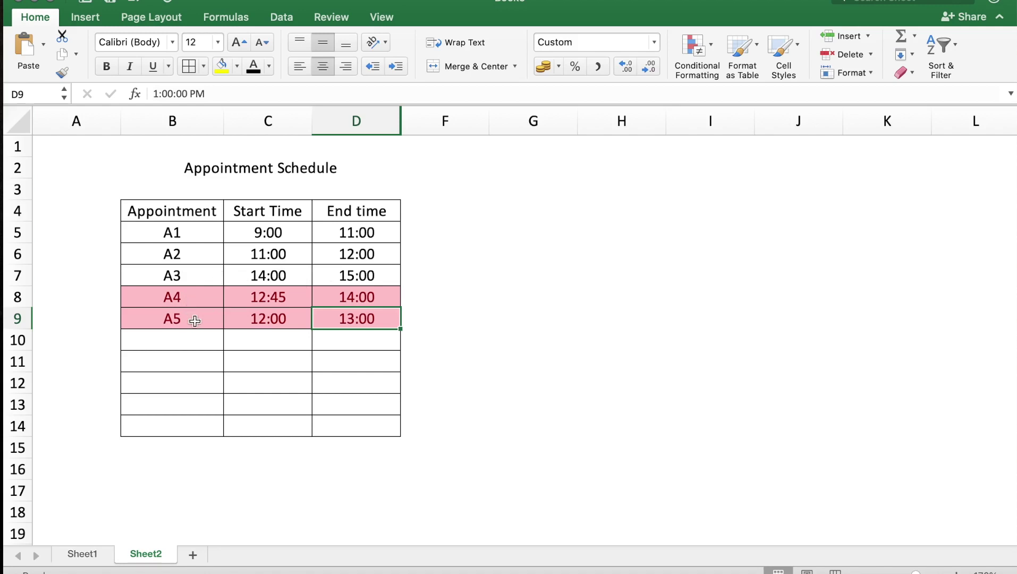
{"action": "left_click_drag", "start_coordinate": [312, 323], "coordinate": [359, 321]}
{"action": "type", "text": "12:45"}
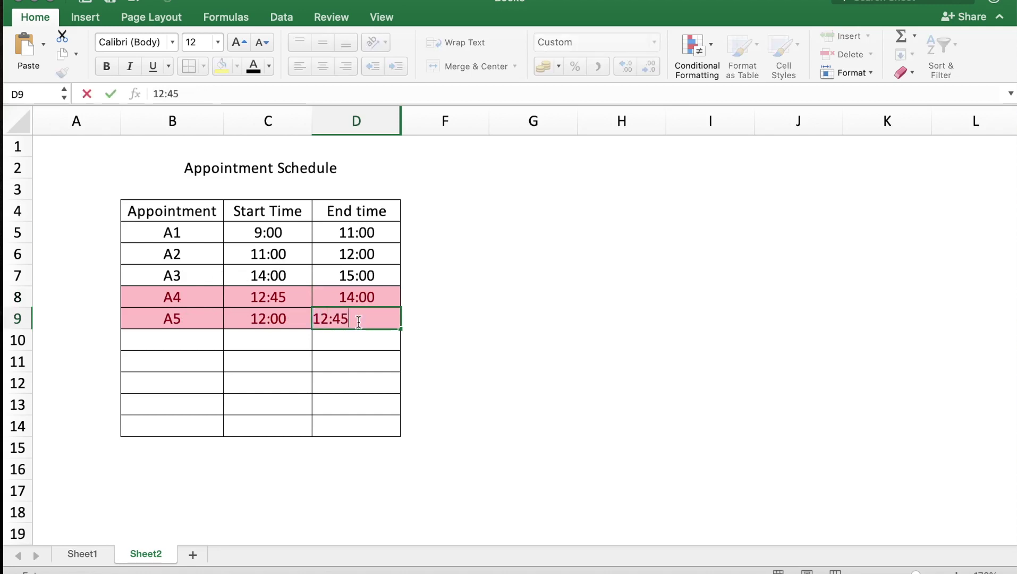
{"action": "key", "text": "Return"}
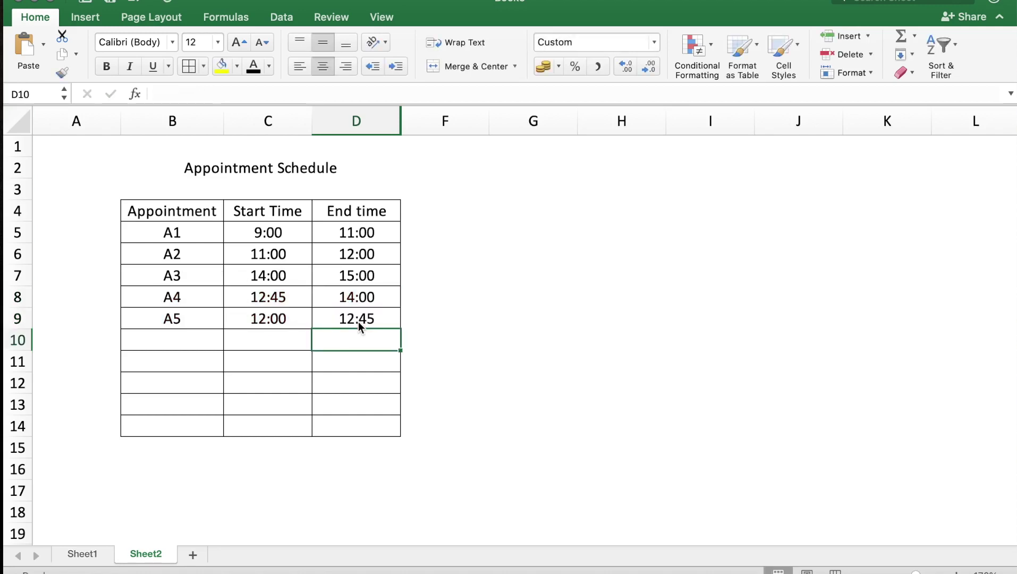